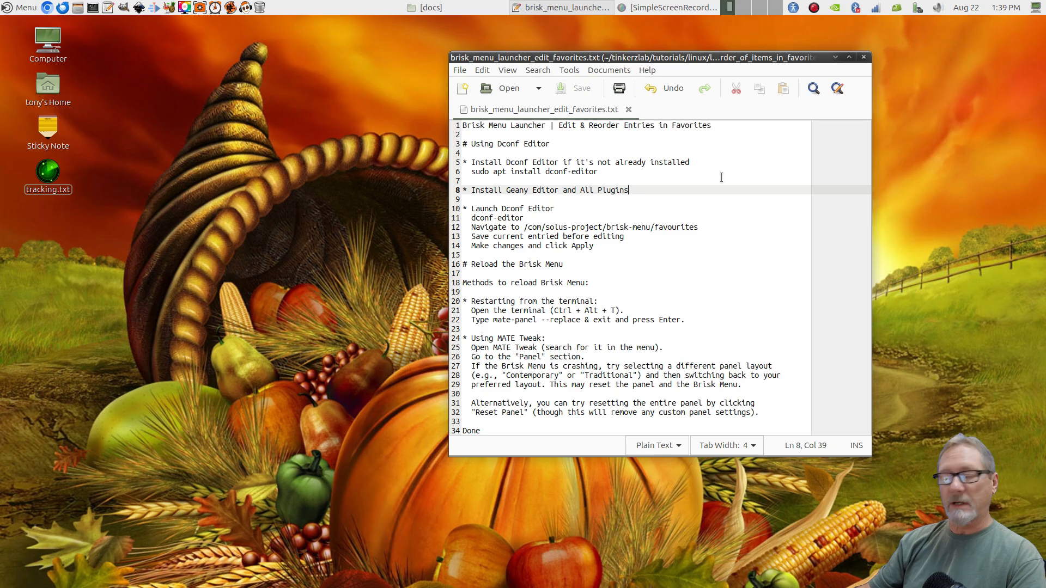
left_click_drag(714, 57, 671, 52)
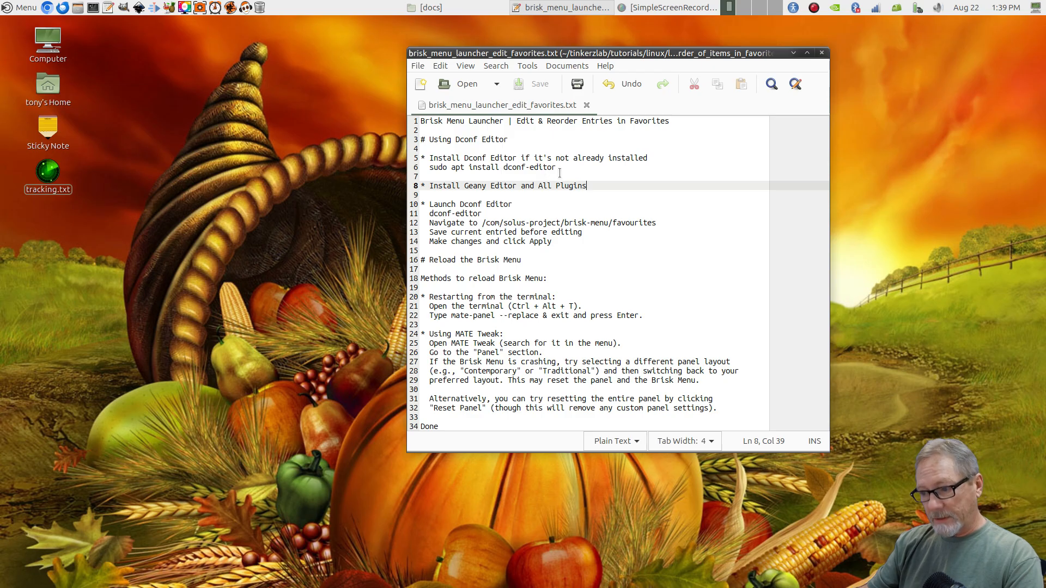
left_click_drag(558, 167, 429, 168)
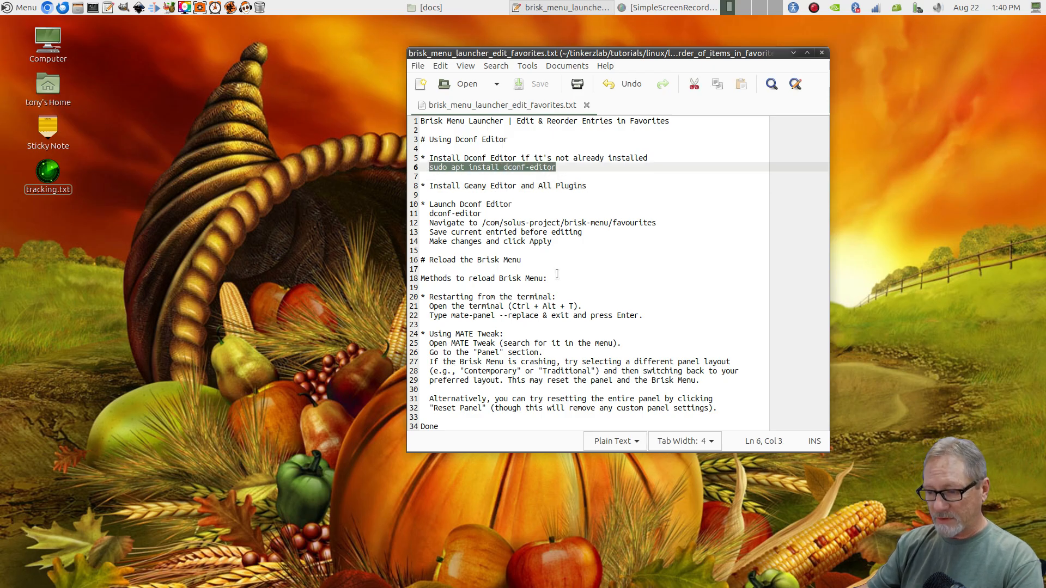
left_click(582, 166)
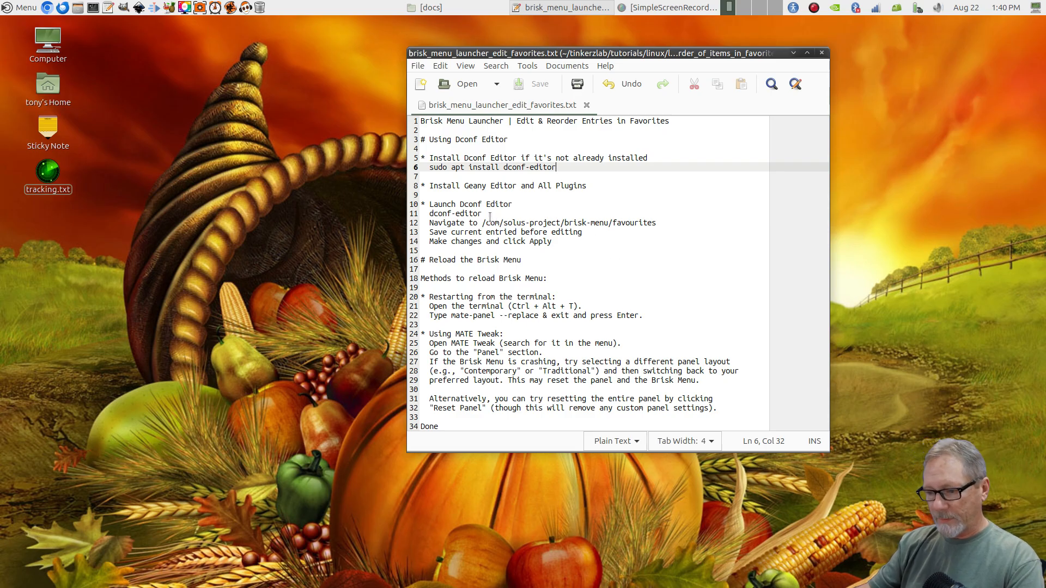
Copy the dconf-editor command from line 11 of the notes and minimize the notes window
left_click_drag(481, 217, 431, 213)
right_click(443, 213)
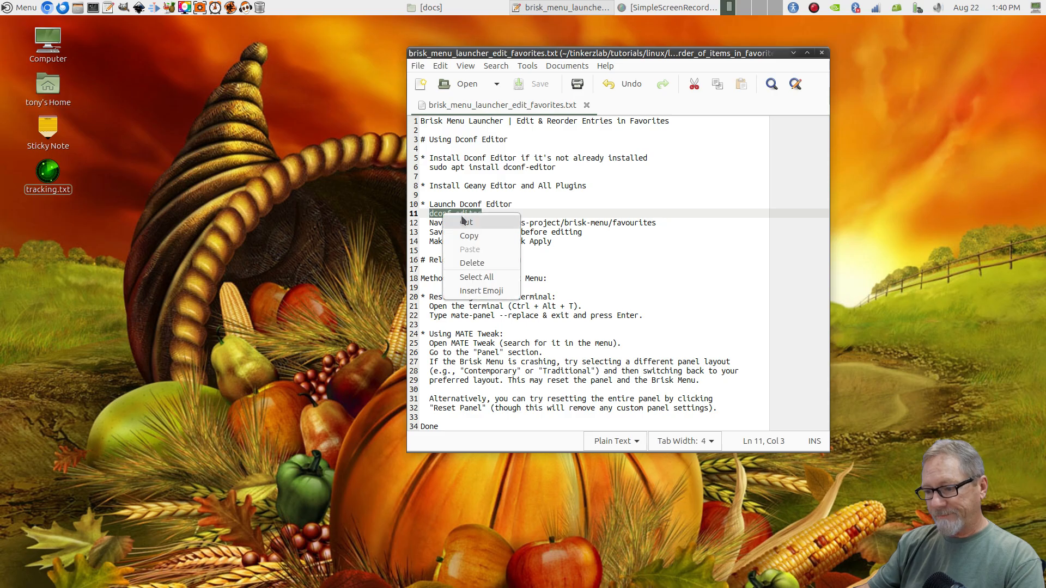
left_click(464, 243)
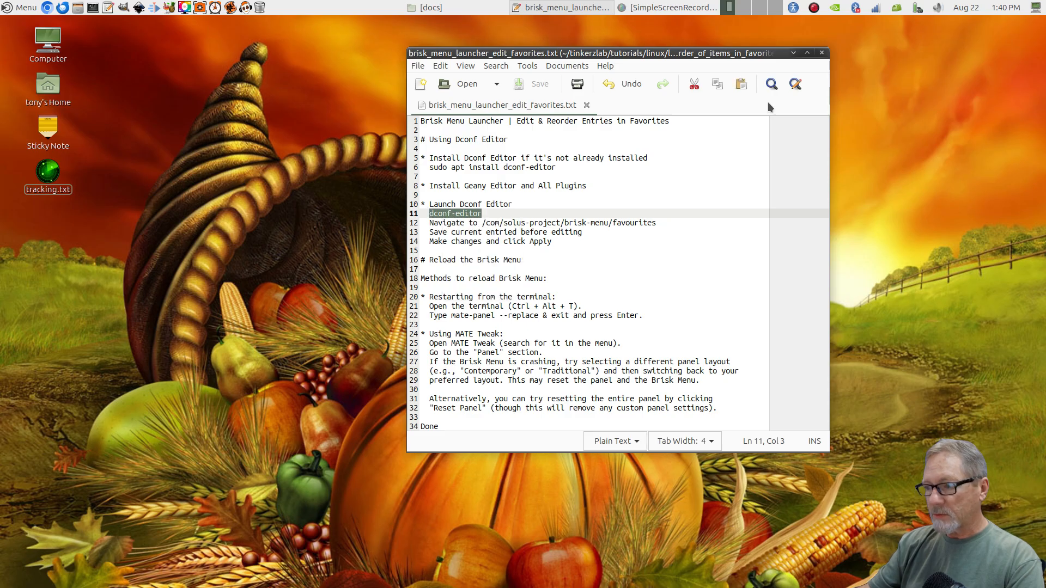
left_click(793, 53)
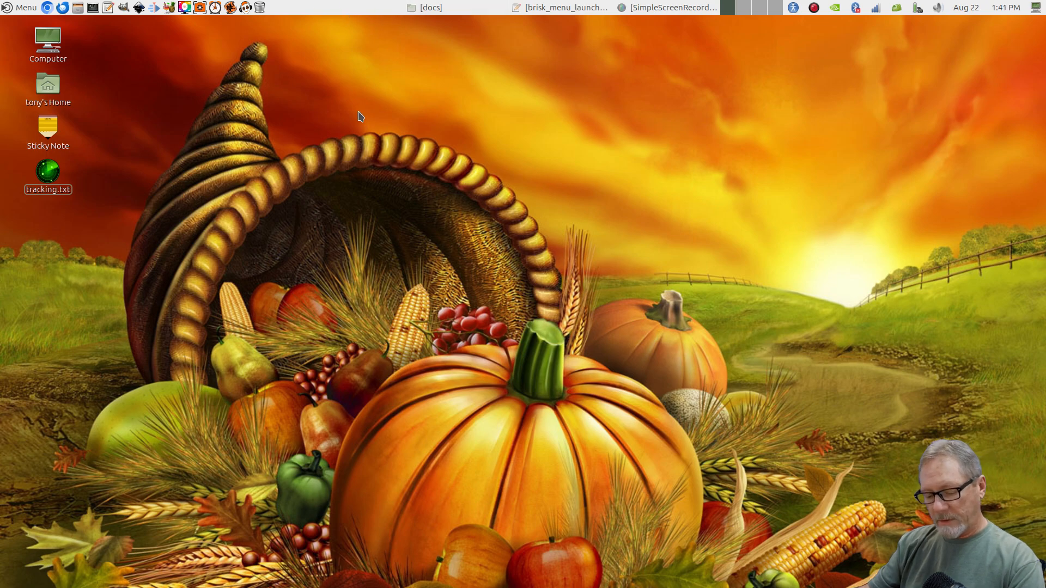
Launch dconf Editor by running the pasted dconf-editor command and acknowledge its caution notice
key("alt+F2")
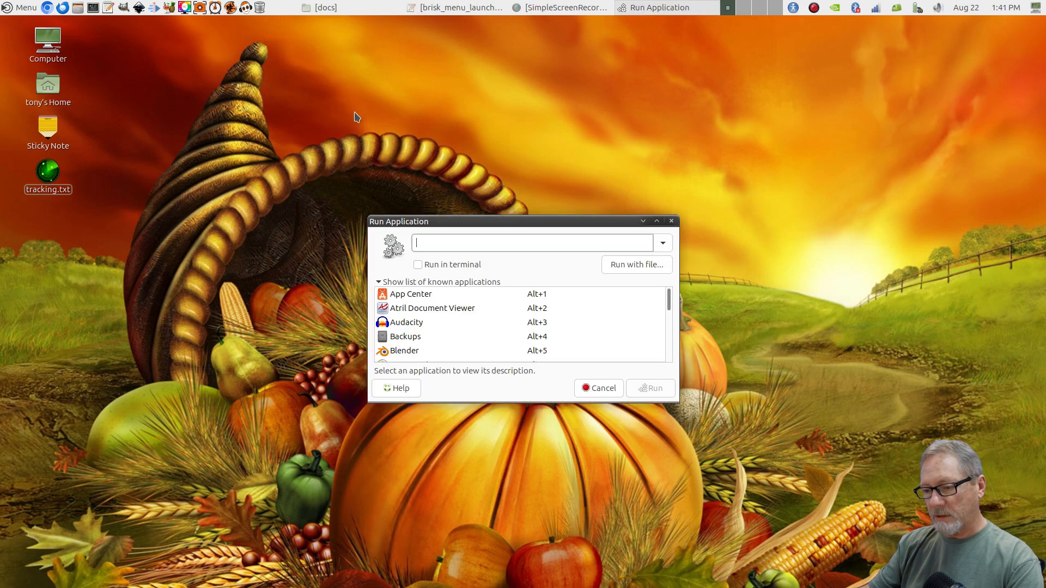
right_click(462, 245)
left_click(481, 281)
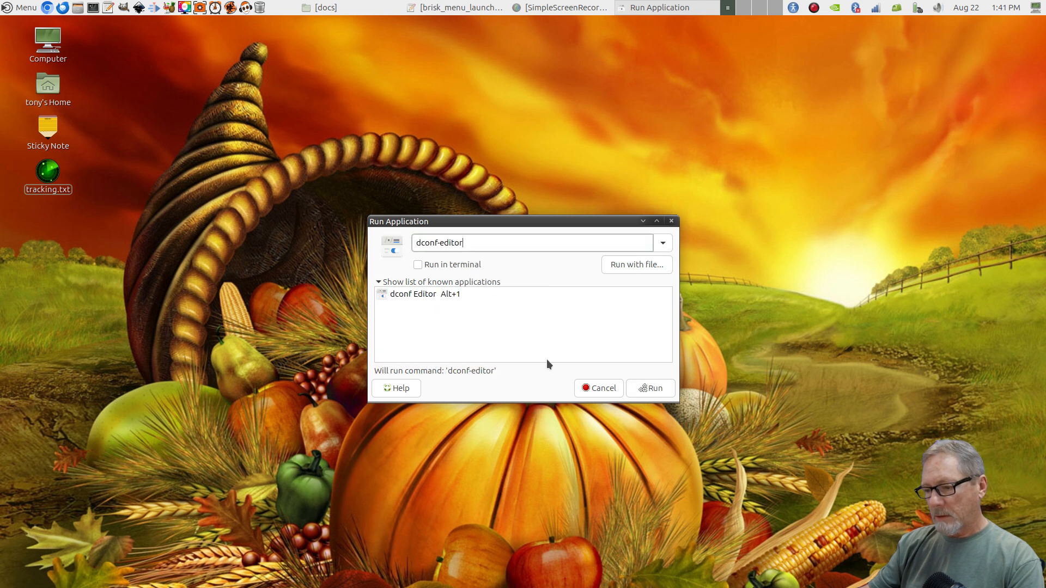
left_click(471, 293)
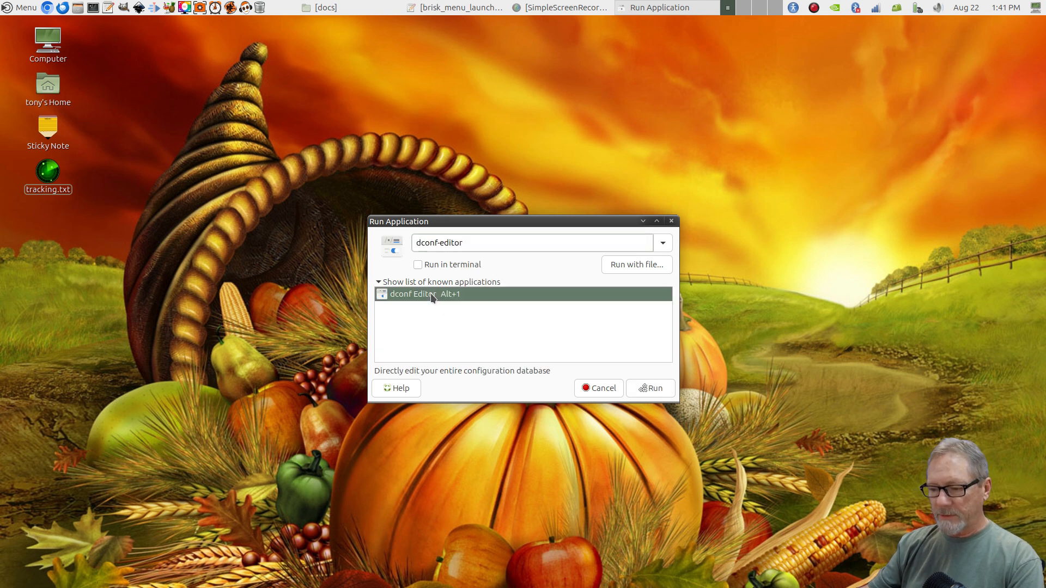
left_click(667, 390)
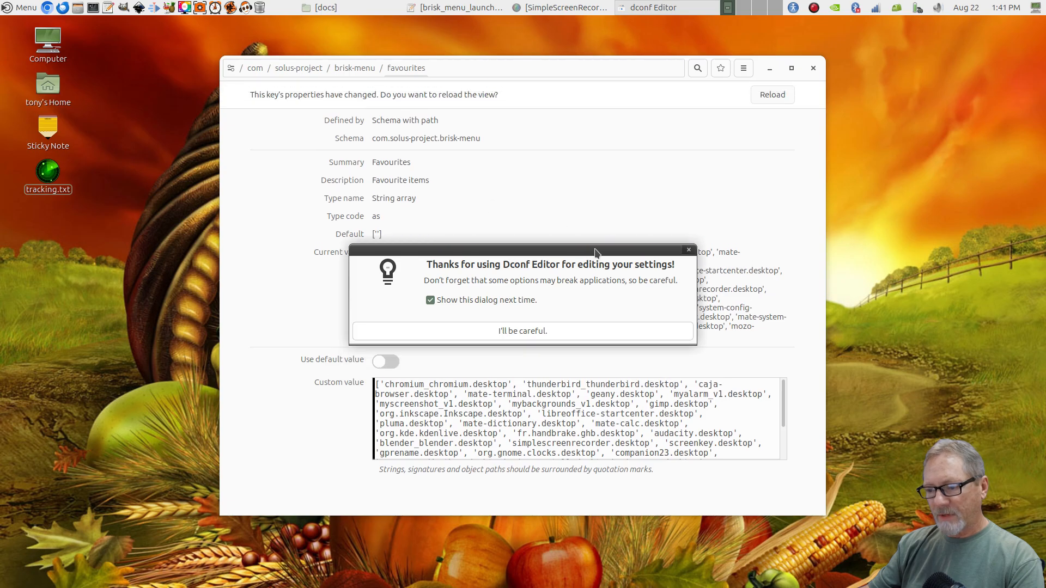
left_click(547, 331)
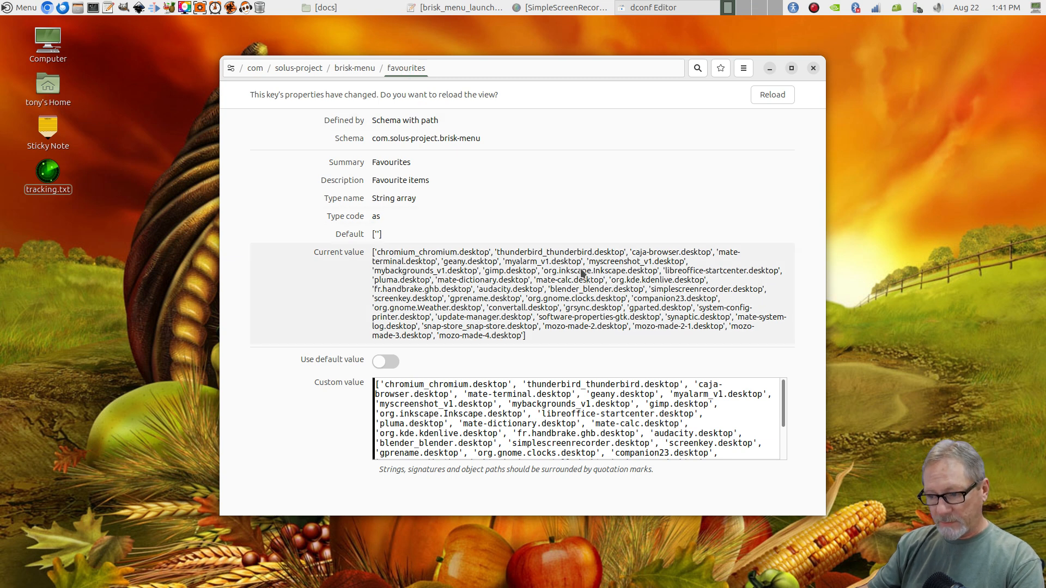
Copy the entire custom value of the brisk-menu favourites key
scroll(578, 419, "down", 2)
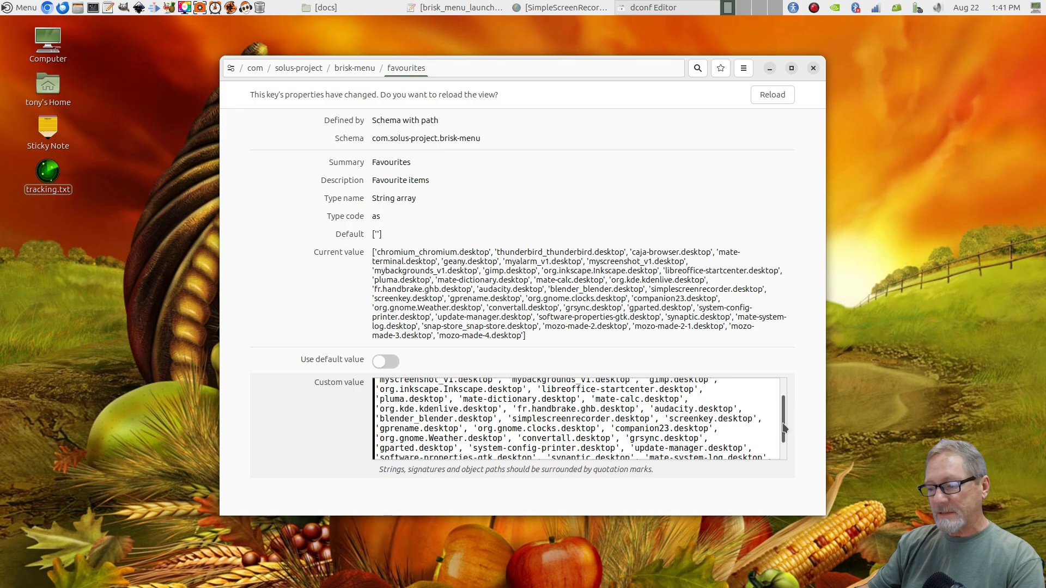
scroll(785, 428, "down", 3)
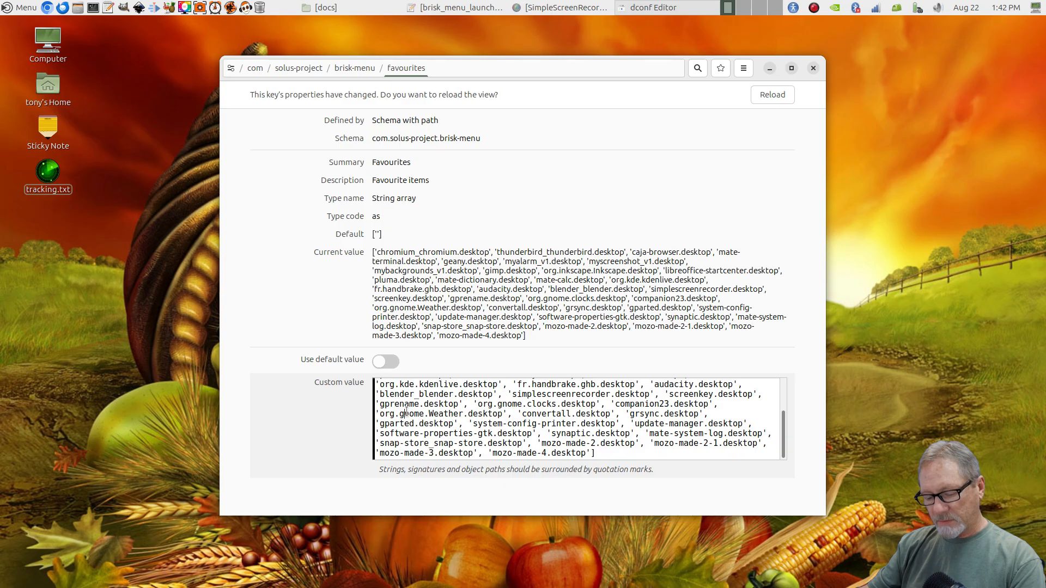
key("ctrl+a")
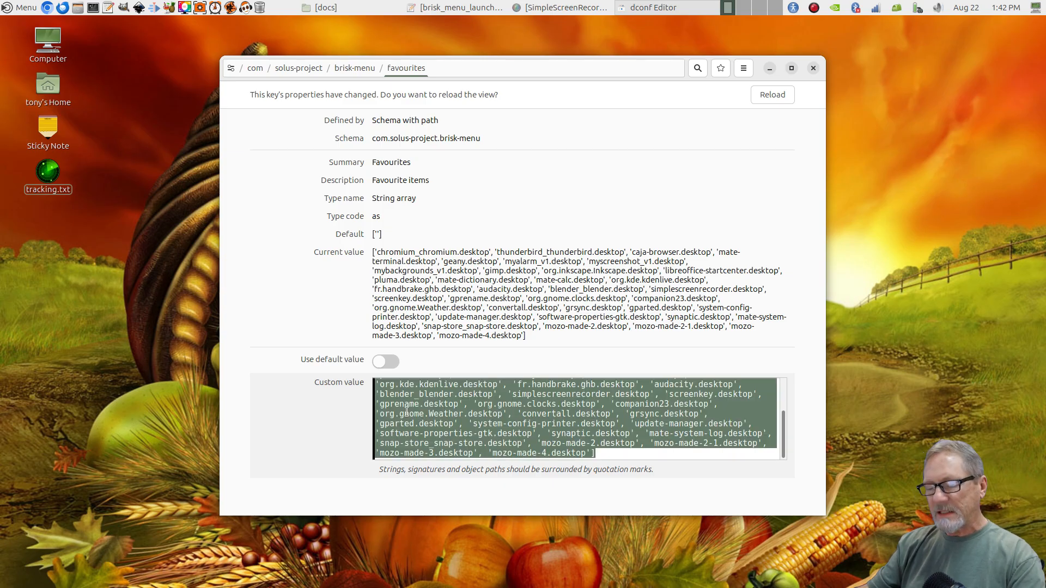
Open Geany and paste the copied favourites list into the empty untitled document
left_click(17, 9)
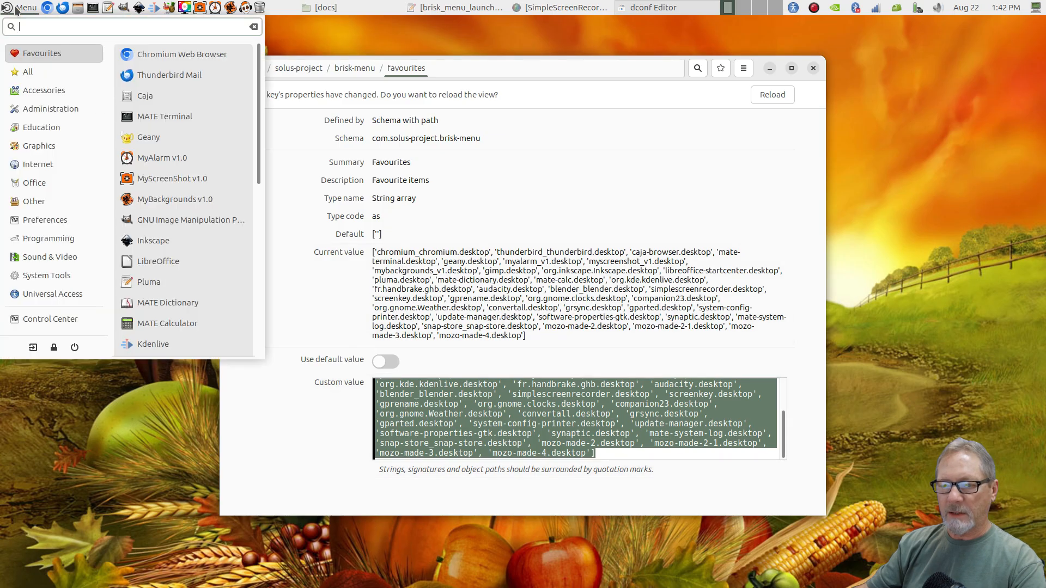
left_click(172, 135)
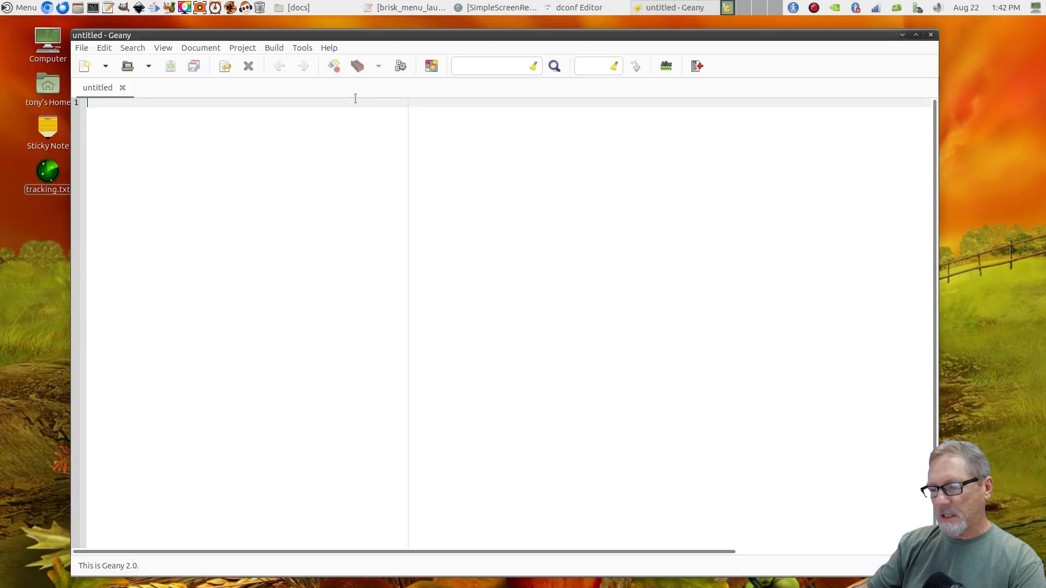
left_click_drag(298, 39, 382, 34)
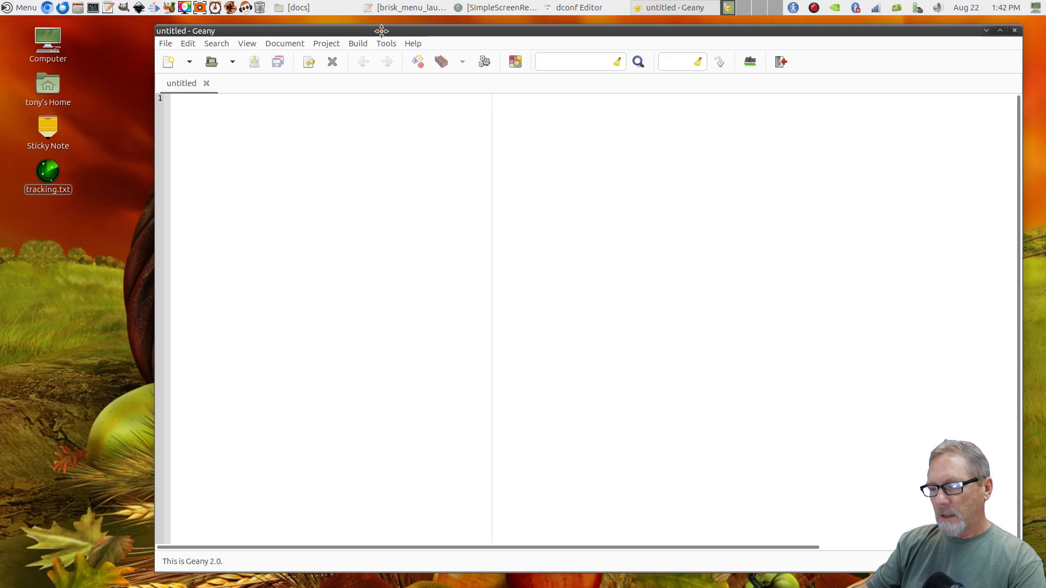
right_click(243, 127)
left_click(267, 191)
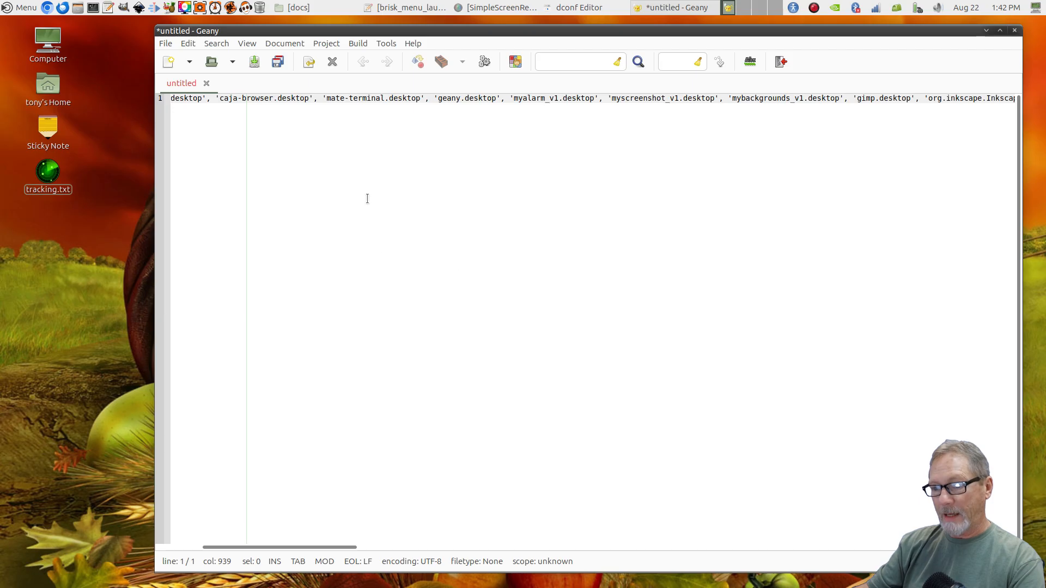
Start saving the document under a new name in tinkerzlab/tutorials/linux/linux_brisk_menu_change_order_of_items_in_favorites/docs
left_click(166, 44)
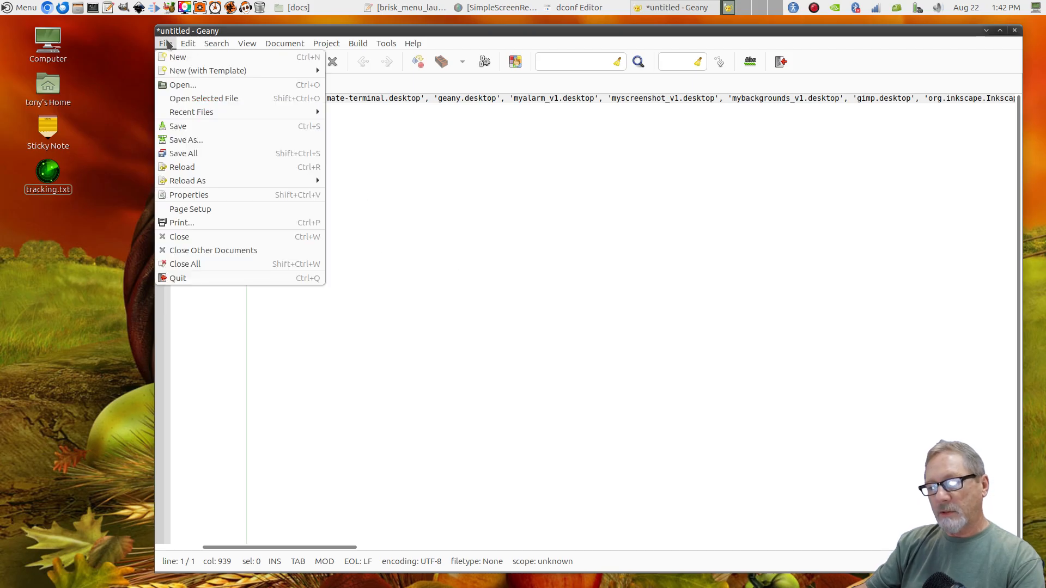
left_click(185, 140)
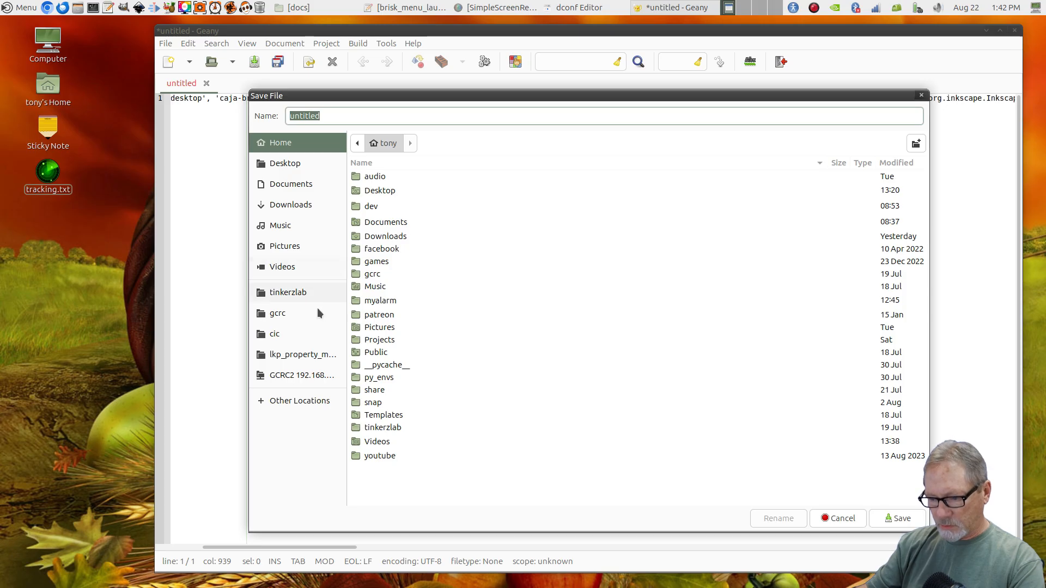
left_click(293, 294)
left_click(378, 282)
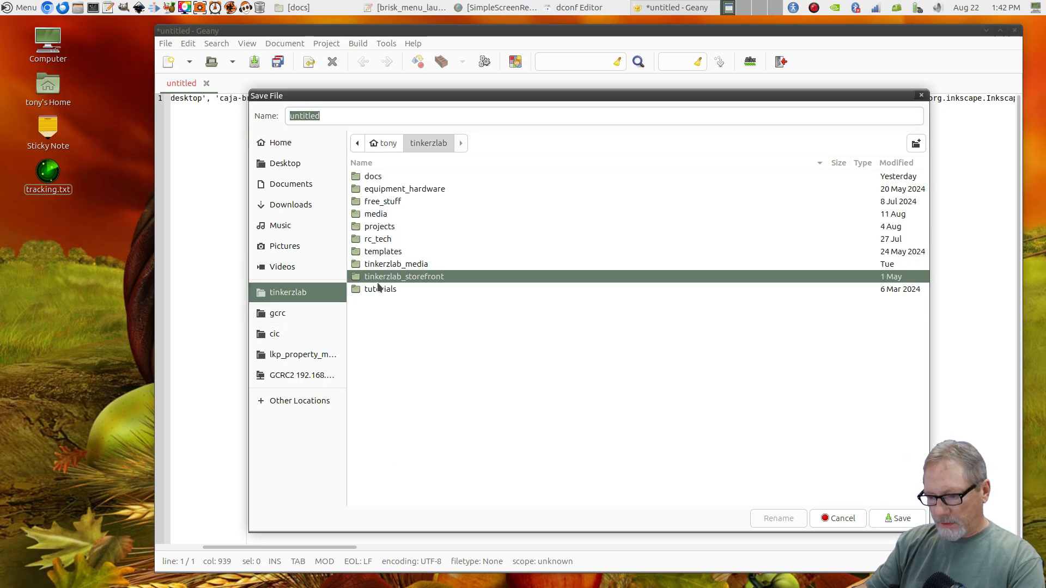
double_click(377, 282)
left_click(424, 143)
left_click(382, 290)
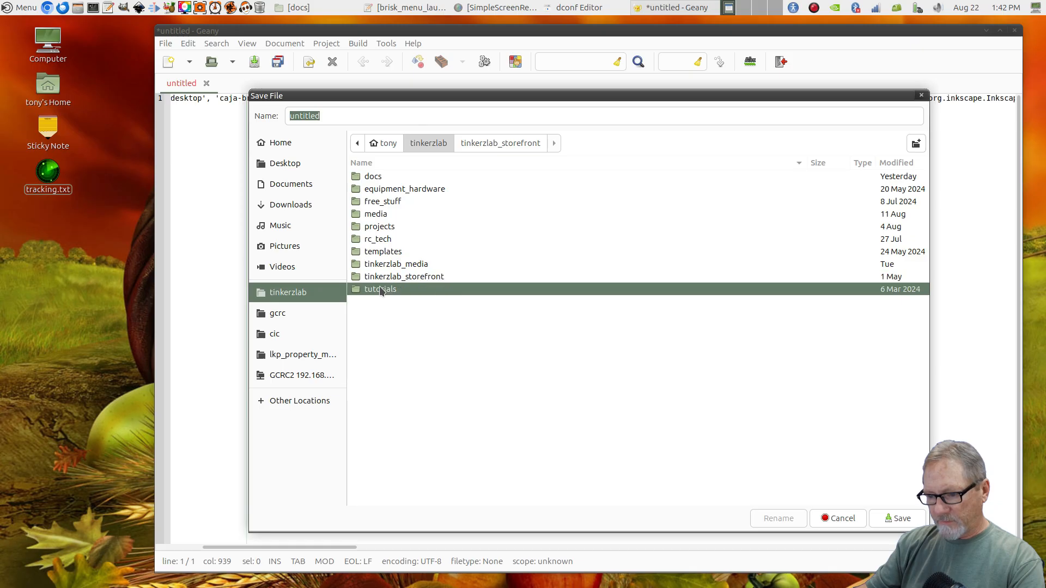
double_click(382, 291)
double_click(378, 264)
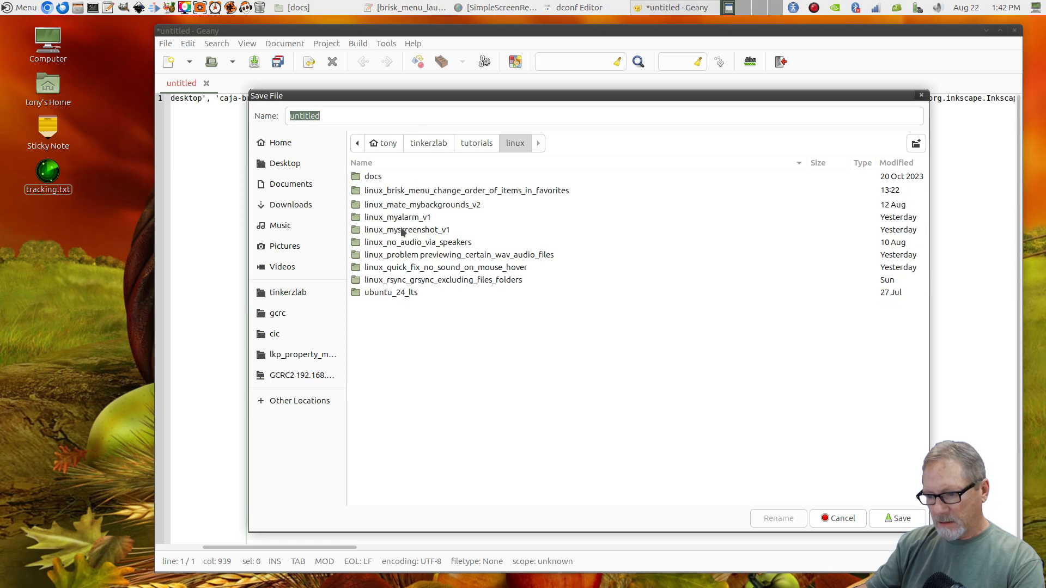
double_click(430, 194)
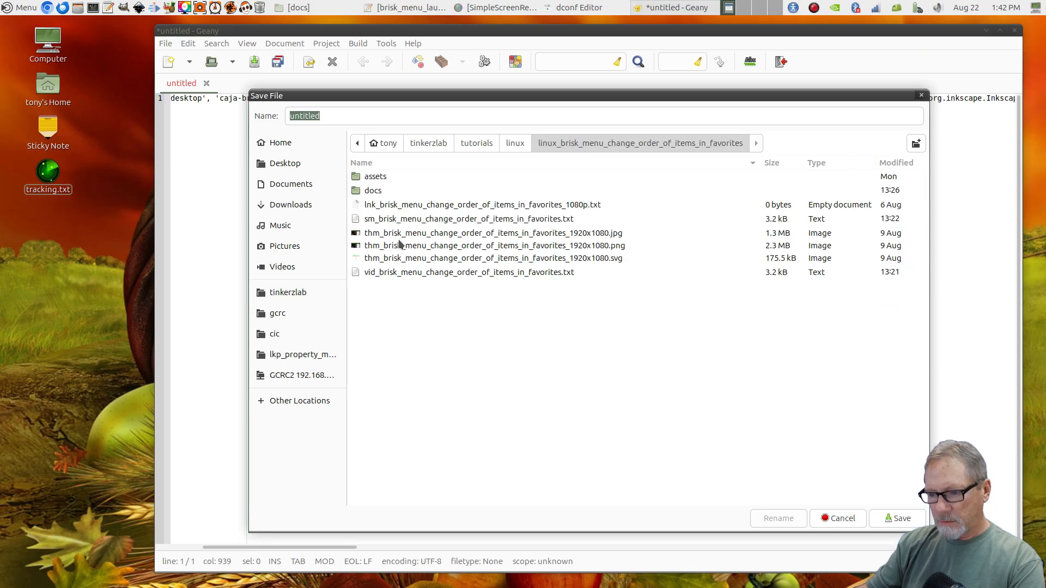
double_click(378, 191)
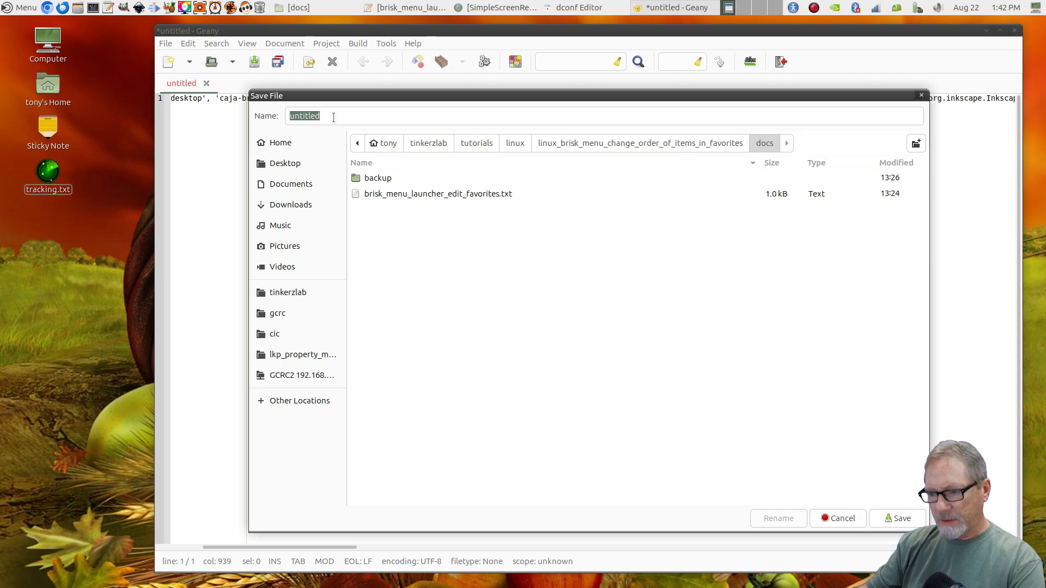
Name the file brisk_menu_favs_backup_082225a.txt, basing it on the existing notes file's name, and save it
left_click(385, 195)
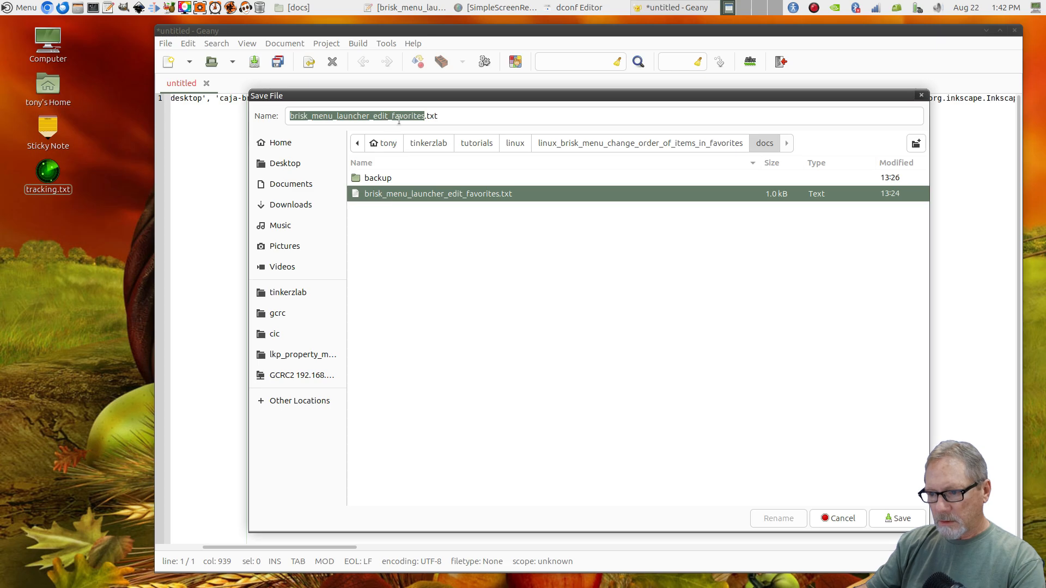
left_click_drag(424, 116, 342, 122)
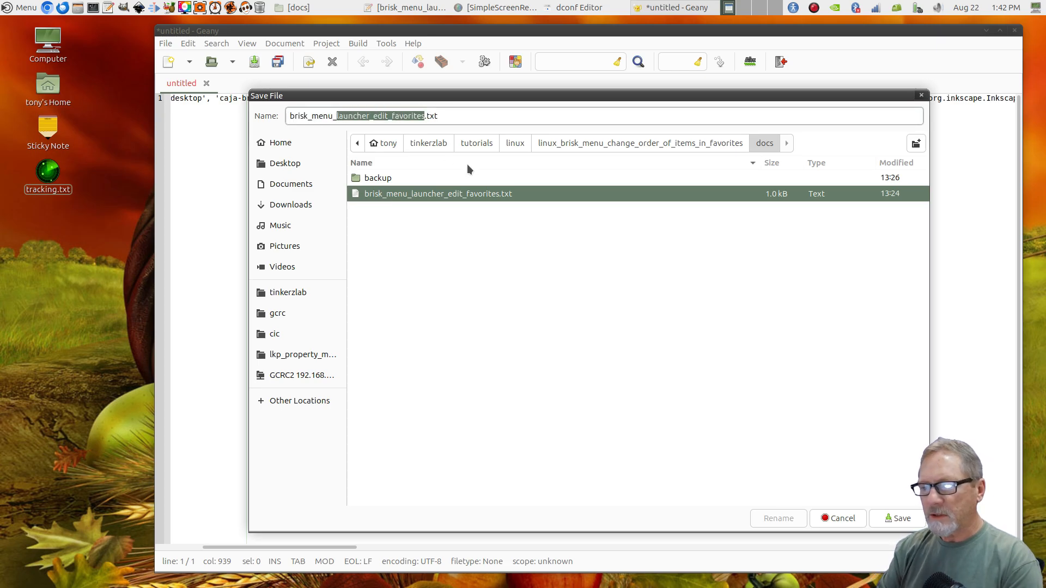
type("favs")
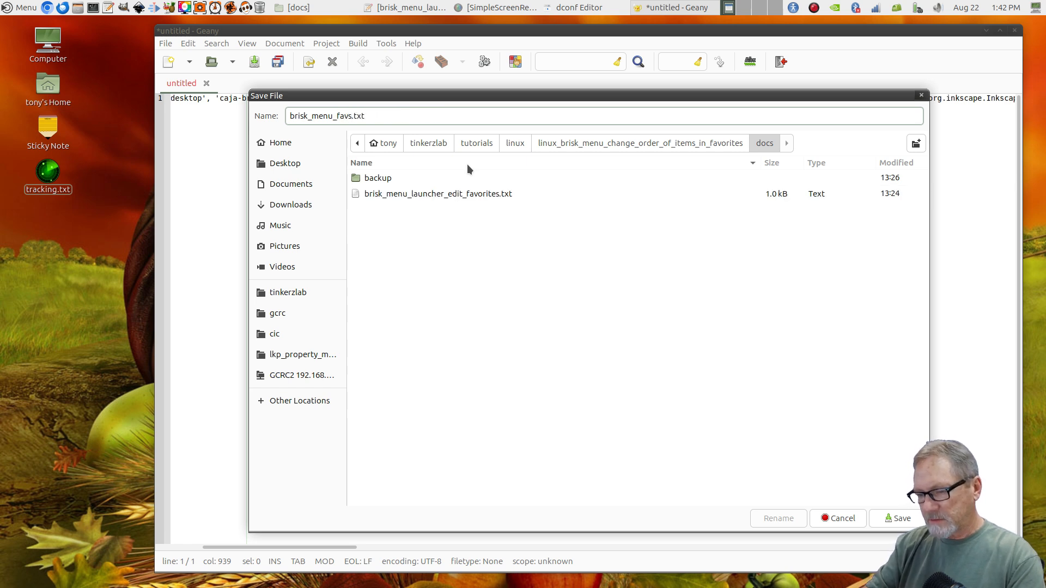
type("_")
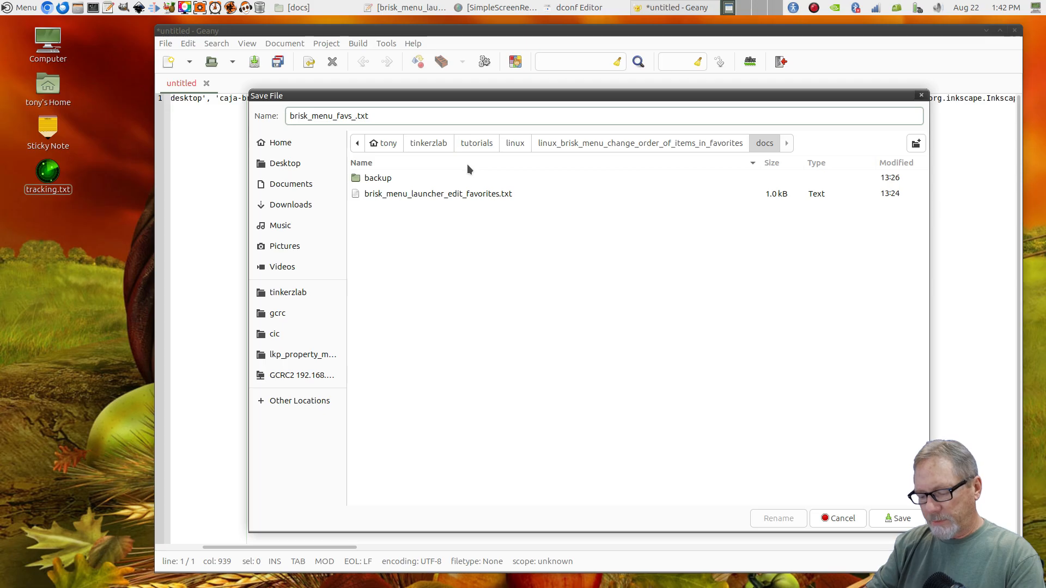
type("r")
key("BackSpace")
type("backup_")
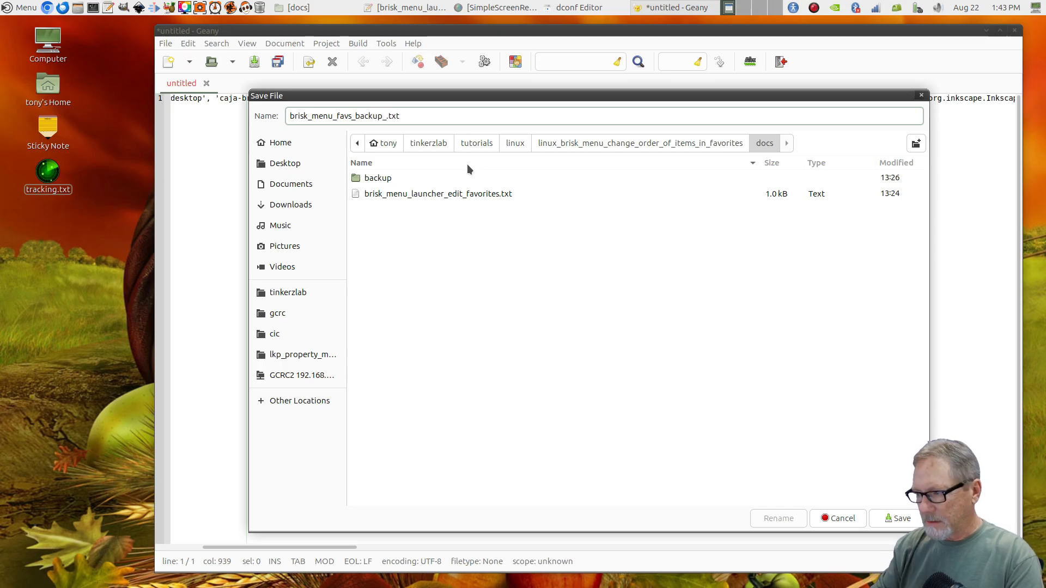
type("0822")
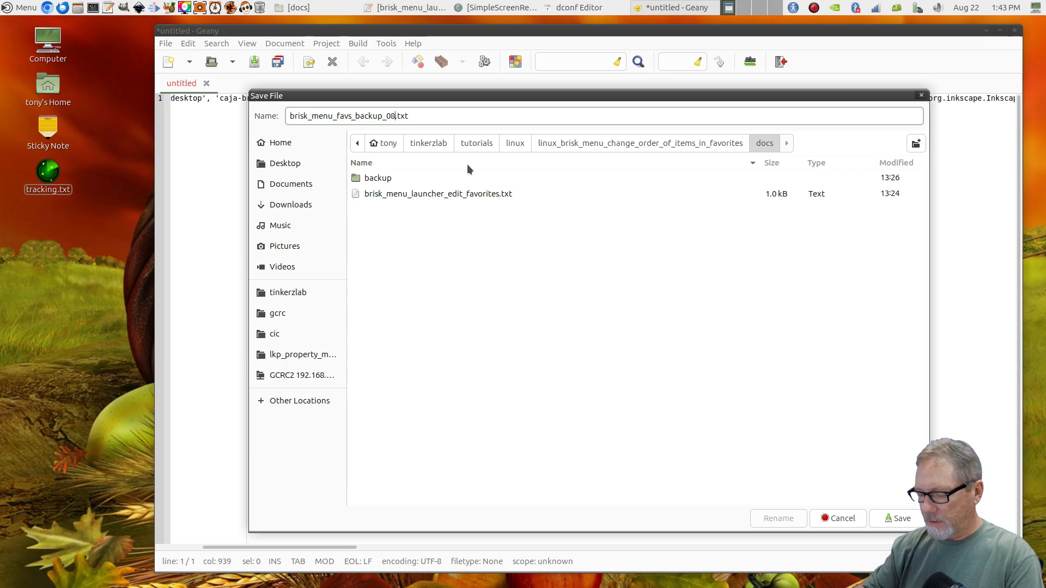
type("25a")
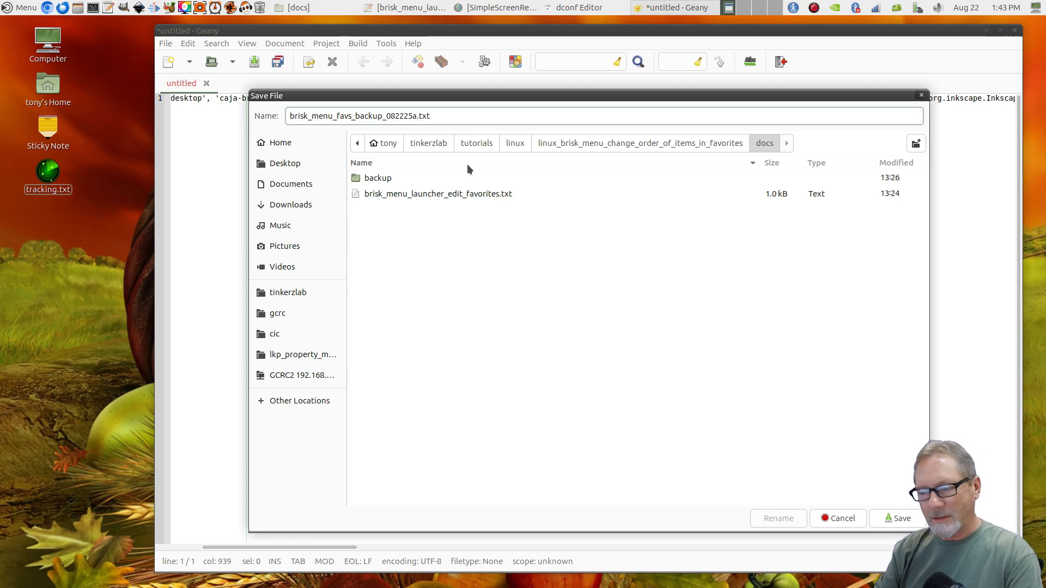
key("Return")
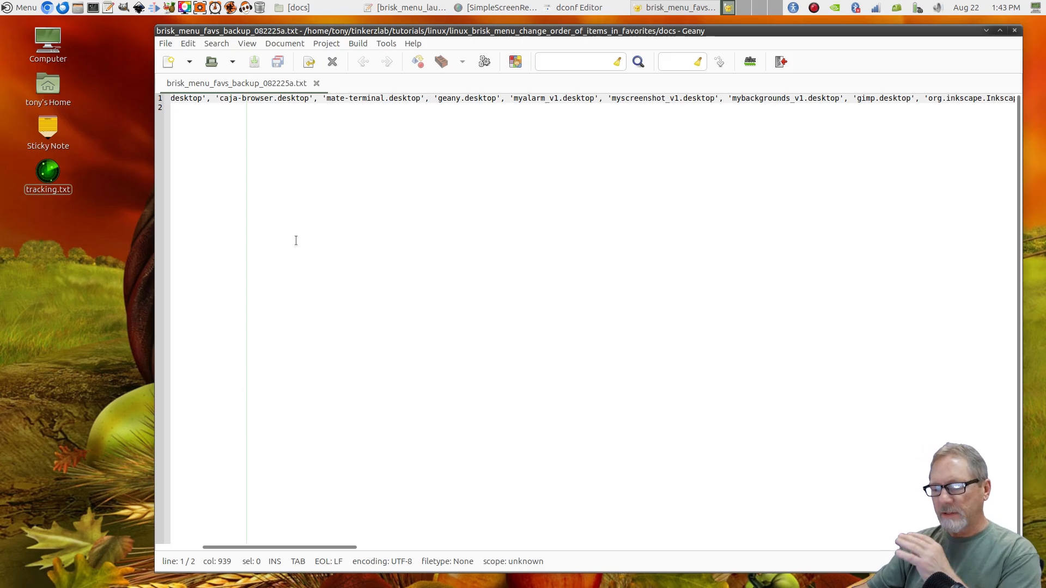
Delete the opening square bracket at the start of the favourites list
left_click_drag(286, 547, 201, 546)
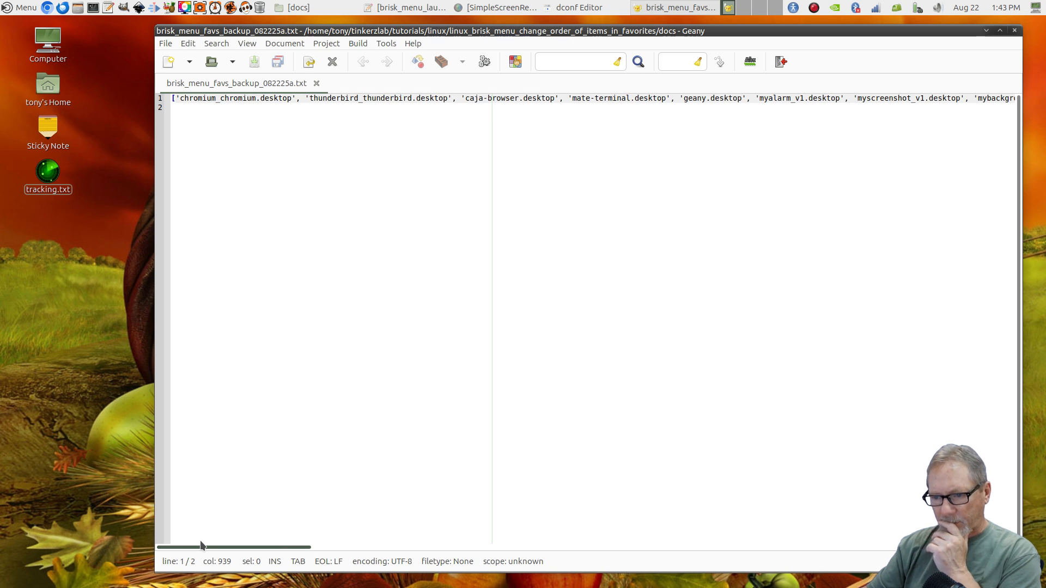
left_click(178, 100)
key("BackSpace")
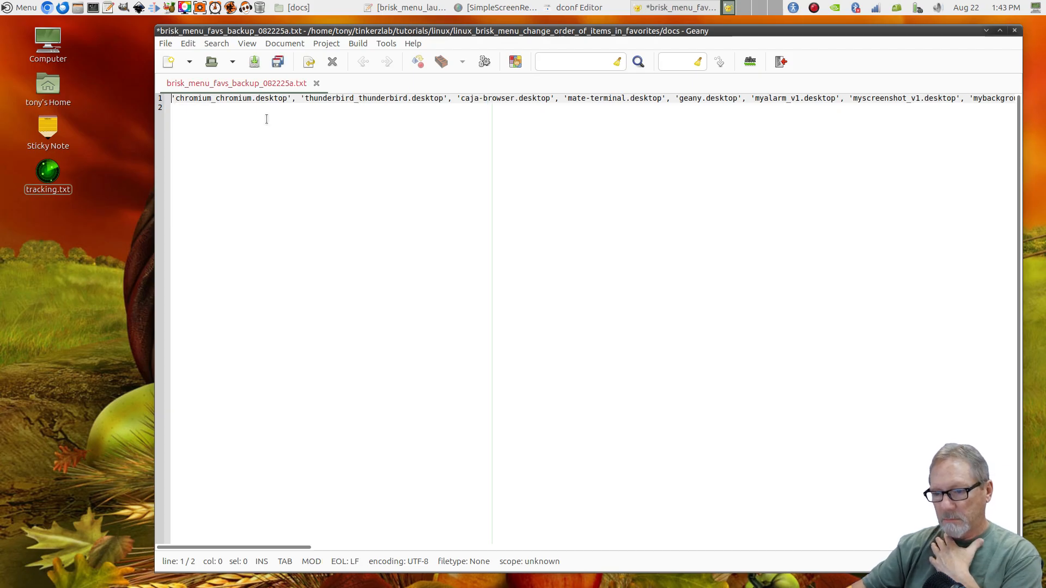
Replace the closing square bracket at the end of the favourites list with a comma and a space
left_click_drag(254, 547, 899, 545)
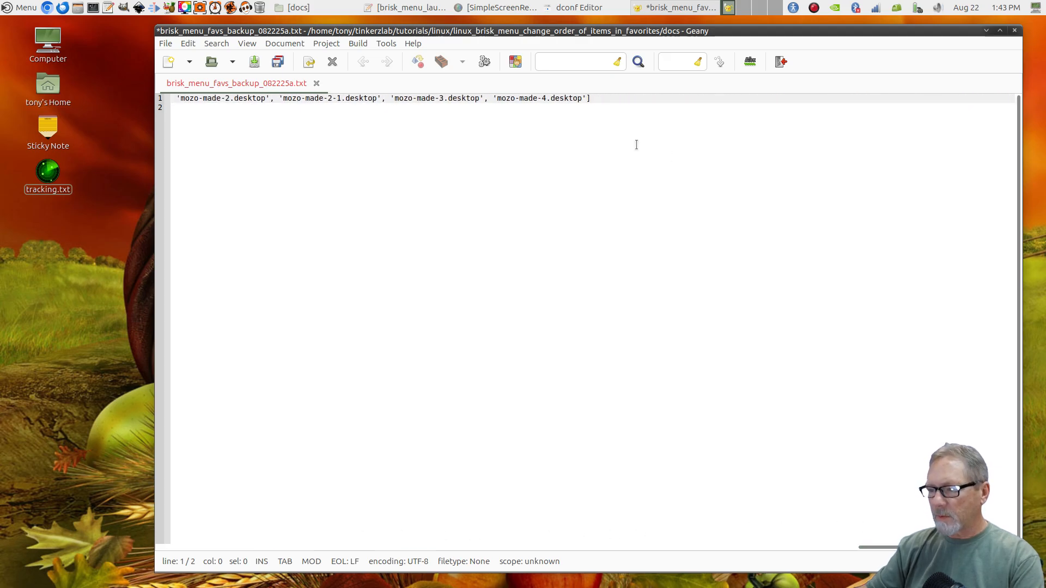
key("End")
key("BackSpace")
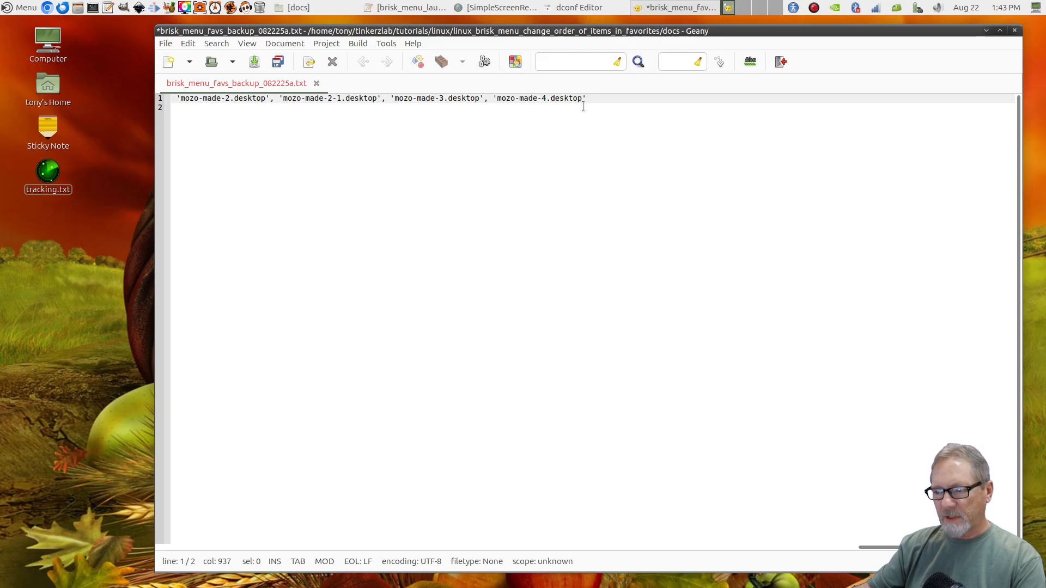
type(",")
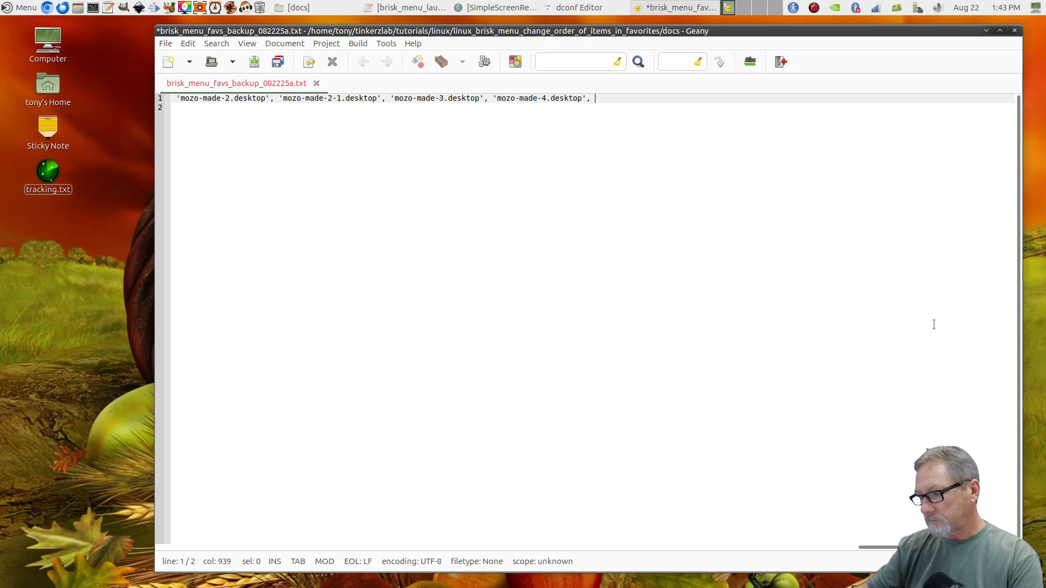
Replace every comma-space ", " with ", \n" throughout the document, using regular expressions and multi-line matching, to put each entry on its own line
left_click_drag(921, 547, 144, 575)
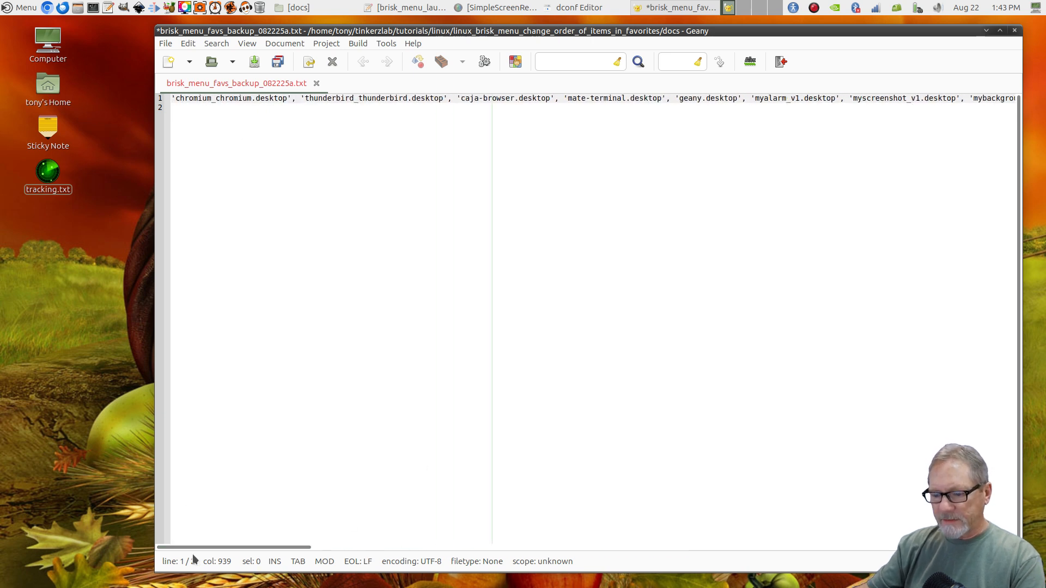
left_click_drag(198, 547, 145, 575)
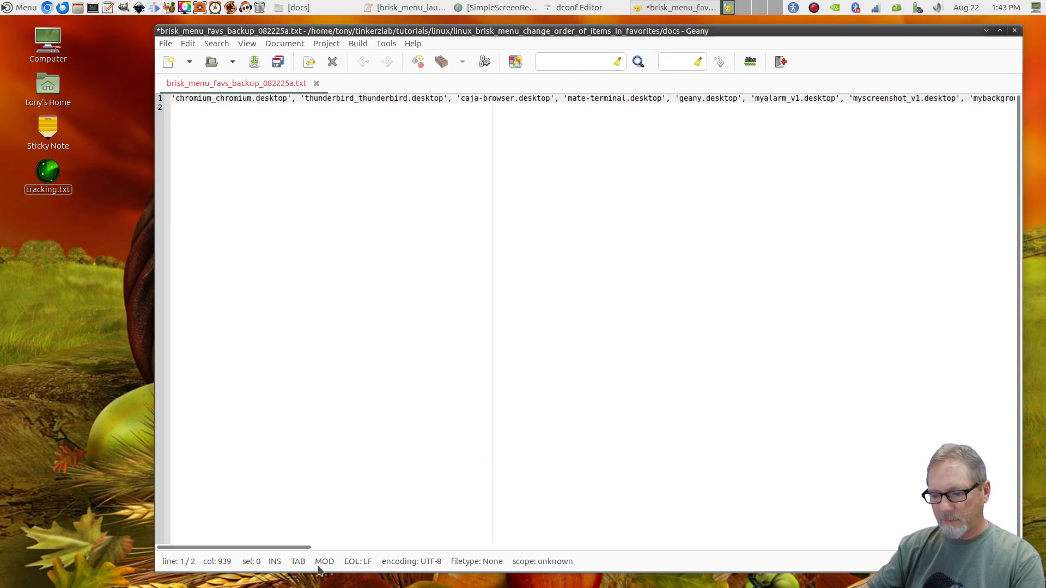
left_click(214, 43)
left_click(229, 113)
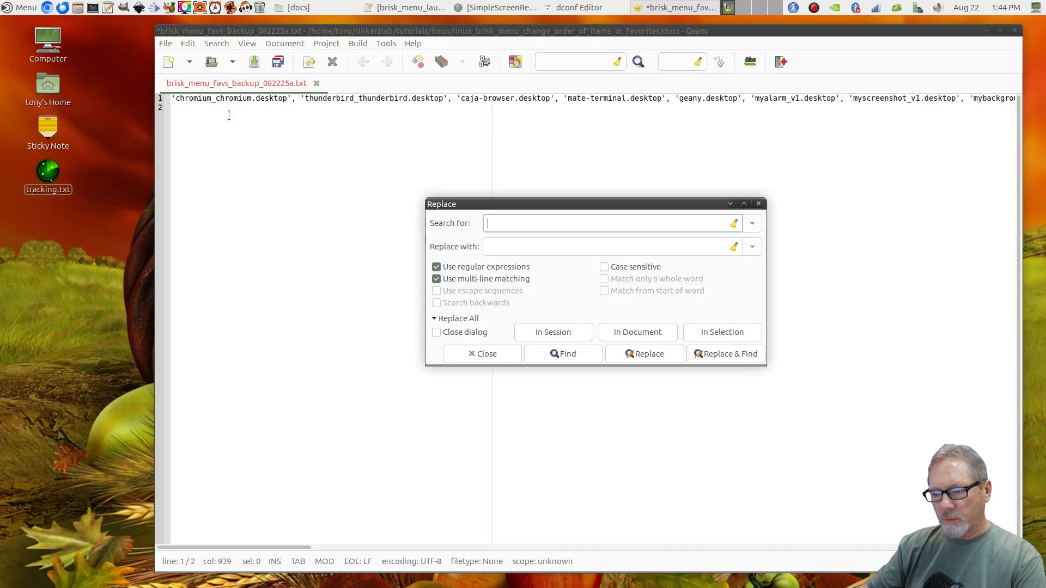
left_click_drag(530, 206, 387, 169)
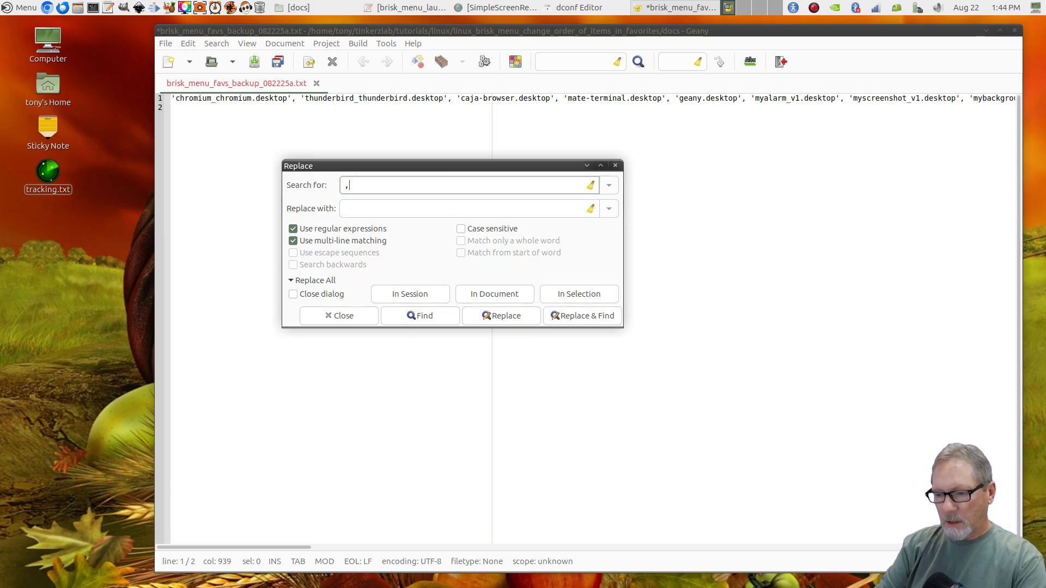
left_click(353, 212)
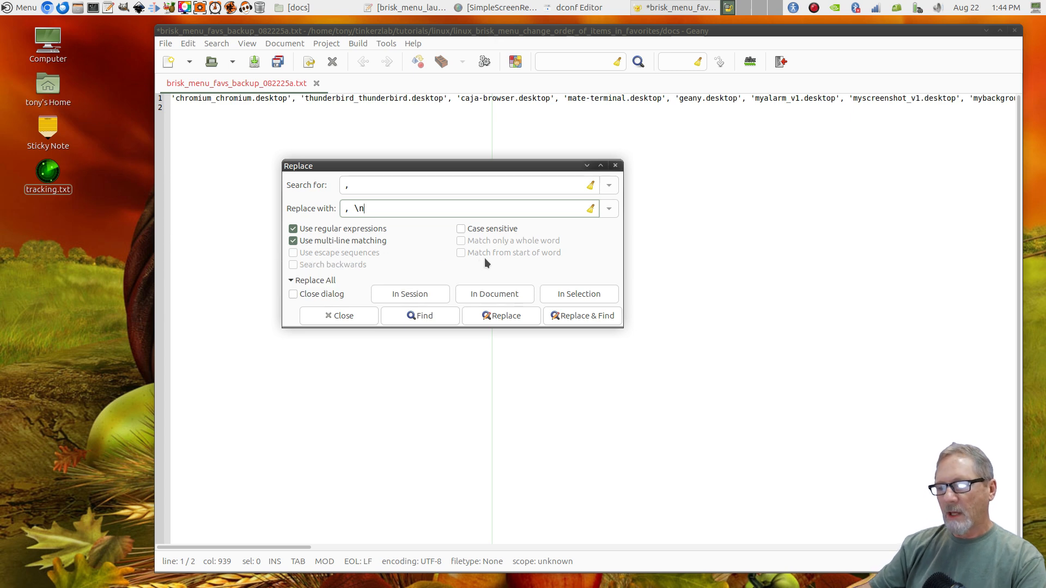
left_click(498, 296)
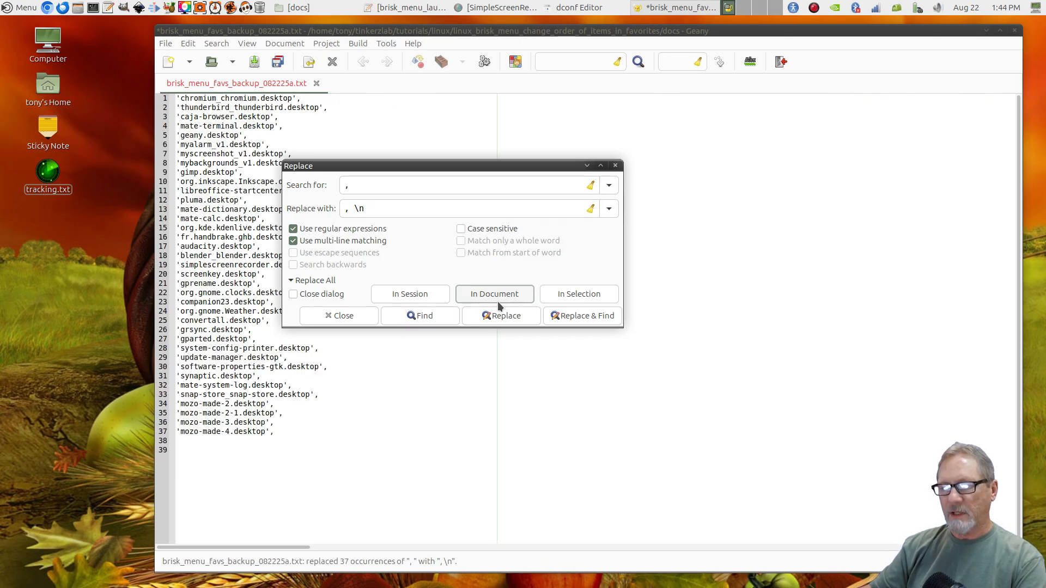
left_click(367, 314)
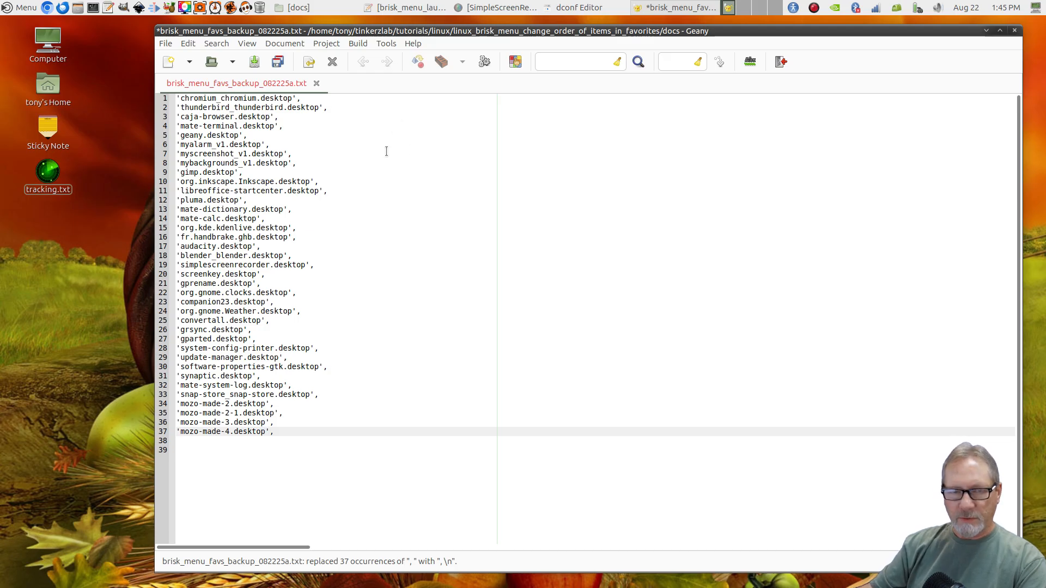
Save the document under the new name brisk_menu_favs_mod_082225a.txt in the docs folder
left_click(165, 44)
left_click(181, 141)
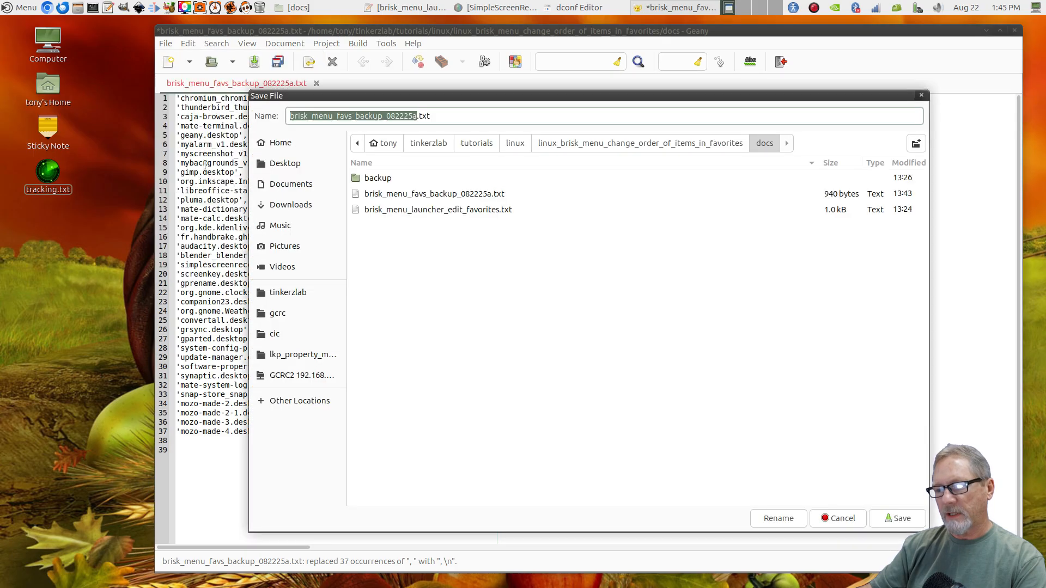
left_click(383, 116)
key("BackSpace")
key("BackSpace")
key("BackSpace")
key("BackSpace")
key("BackSpace")
key("BackSpace")
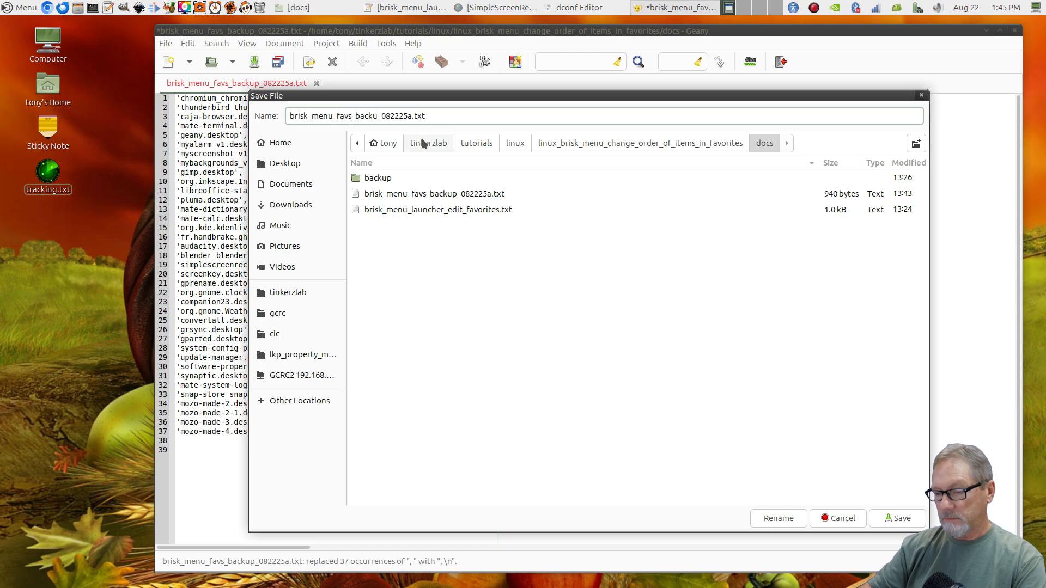
type("mod")
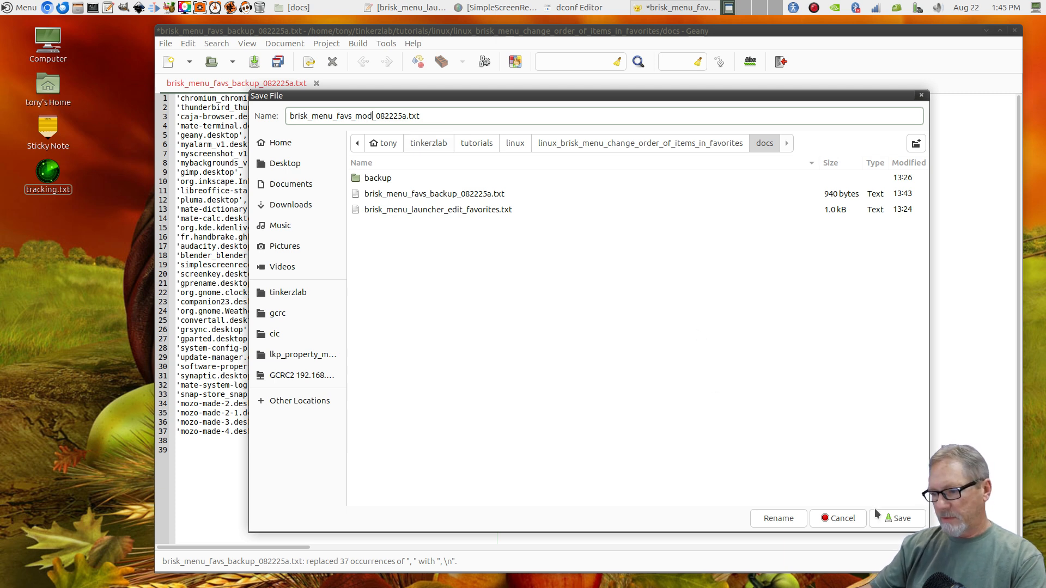
left_click(902, 520)
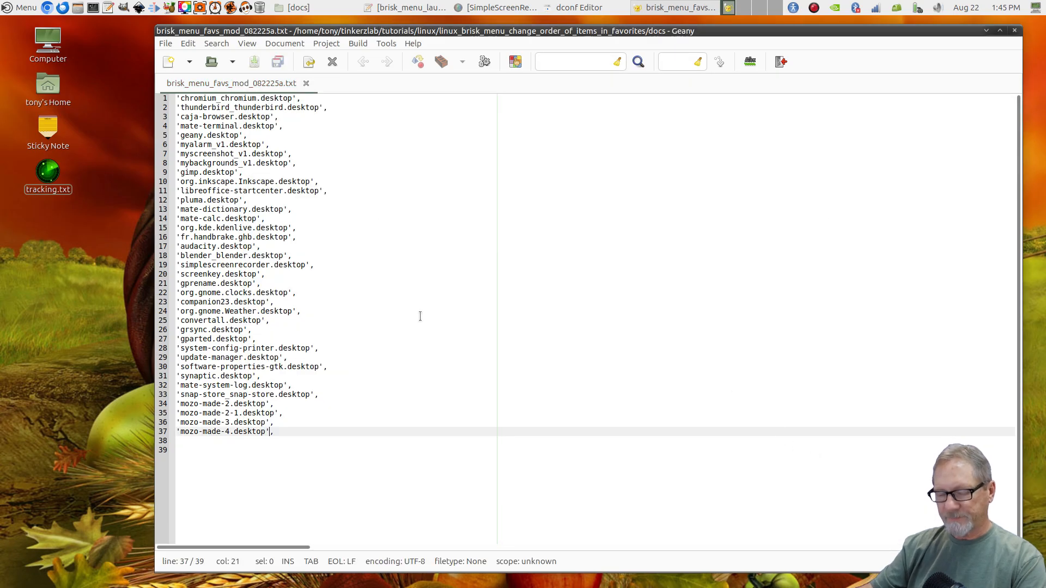
Examine the order of the launchers in the Brisk Menu favourites and close the menu
left_click(25, 8)
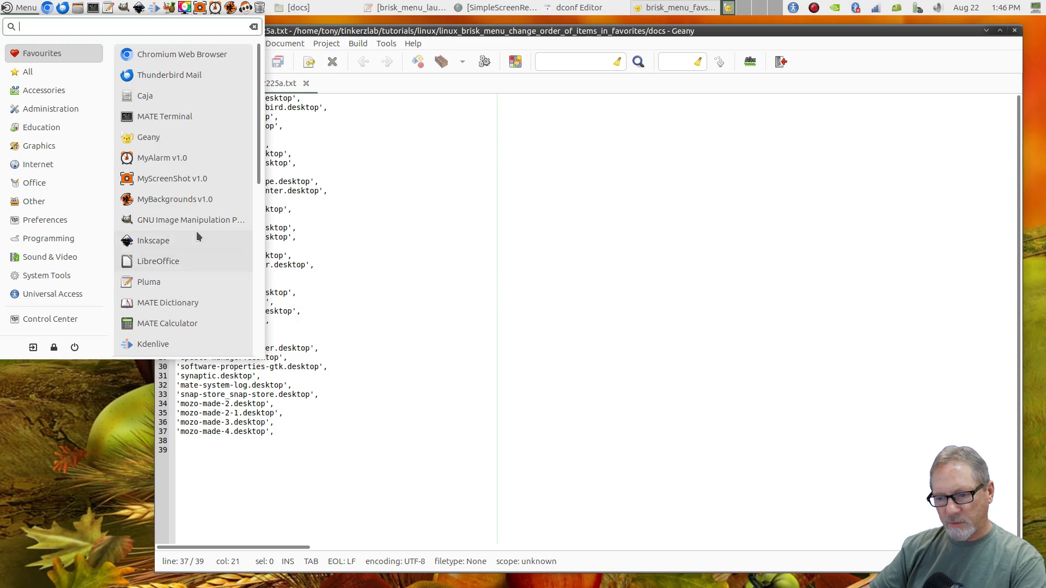
scroll(258, 158, "down", 1)
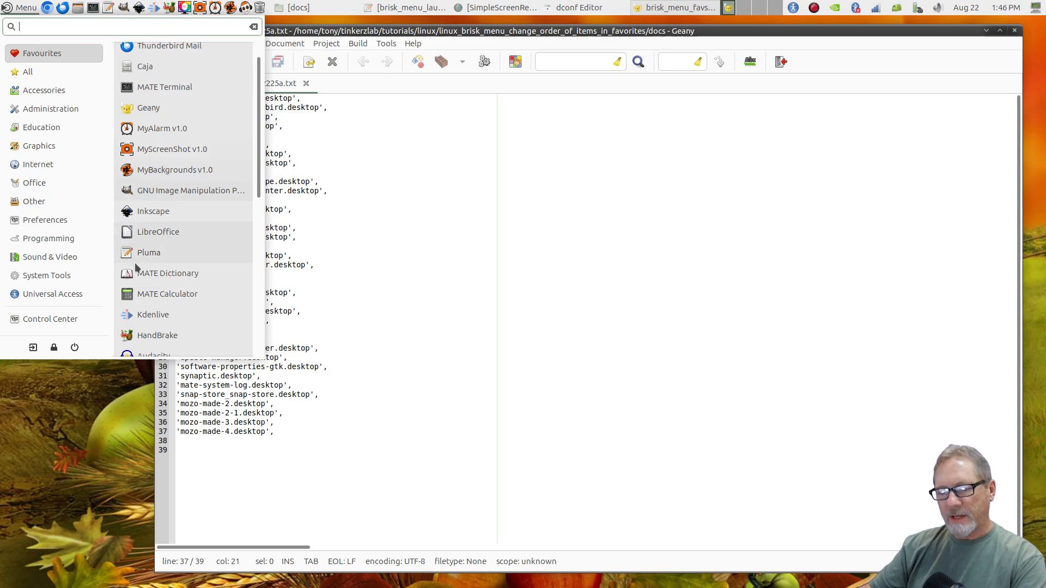
left_click_drag(259, 165, 259, 191)
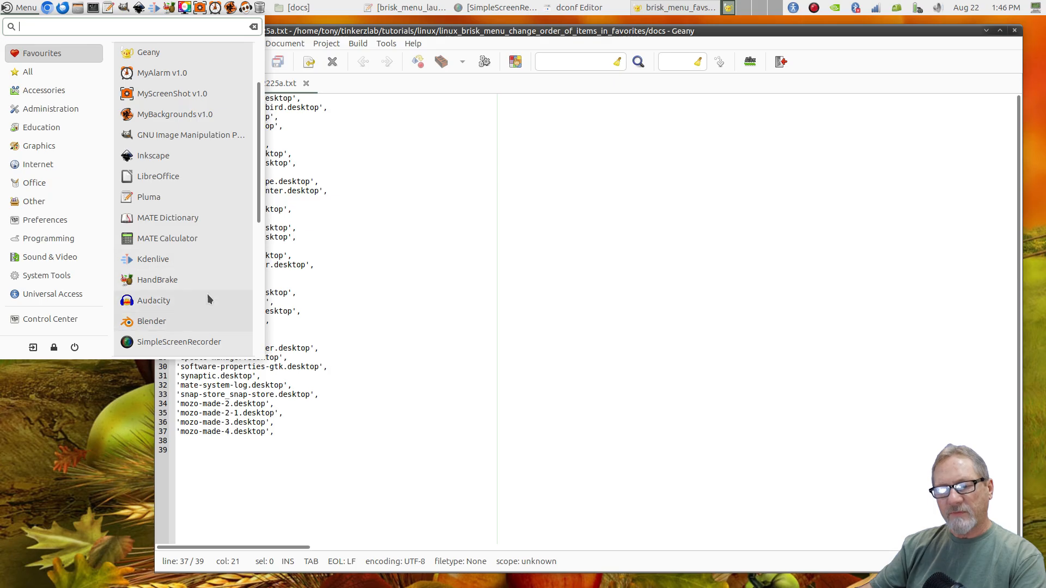
scroll(260, 188, "up", 1)
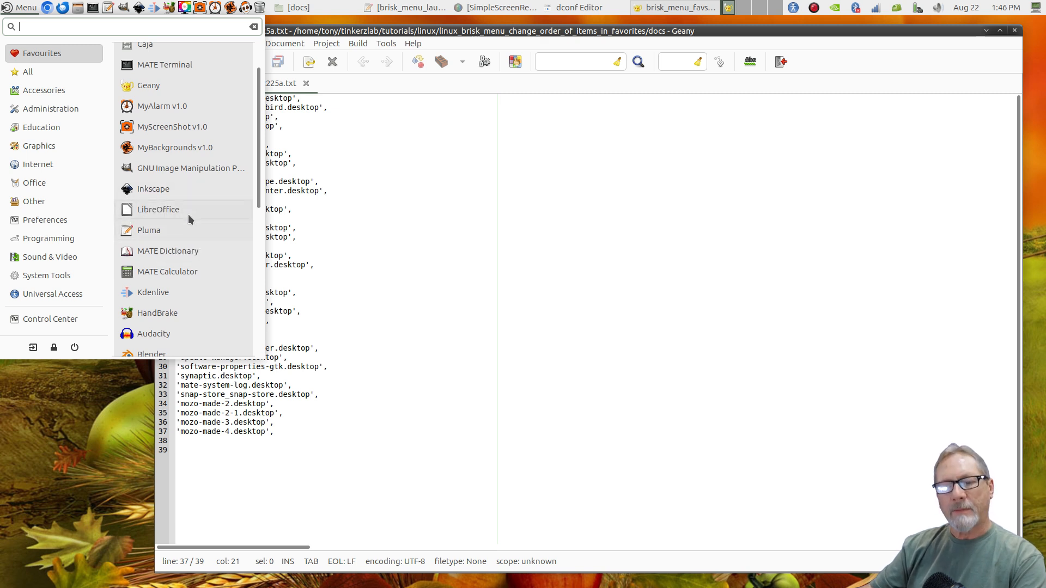
left_click(441, 231)
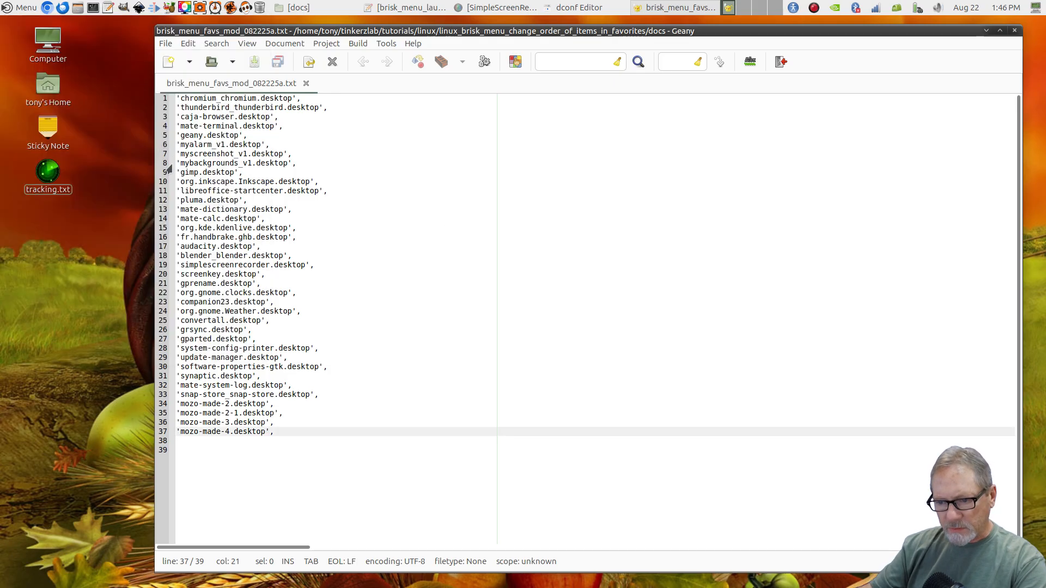
Insert five blank lines above the 'libreoffice-startcenter.desktop' entry
left_click(175, 190)
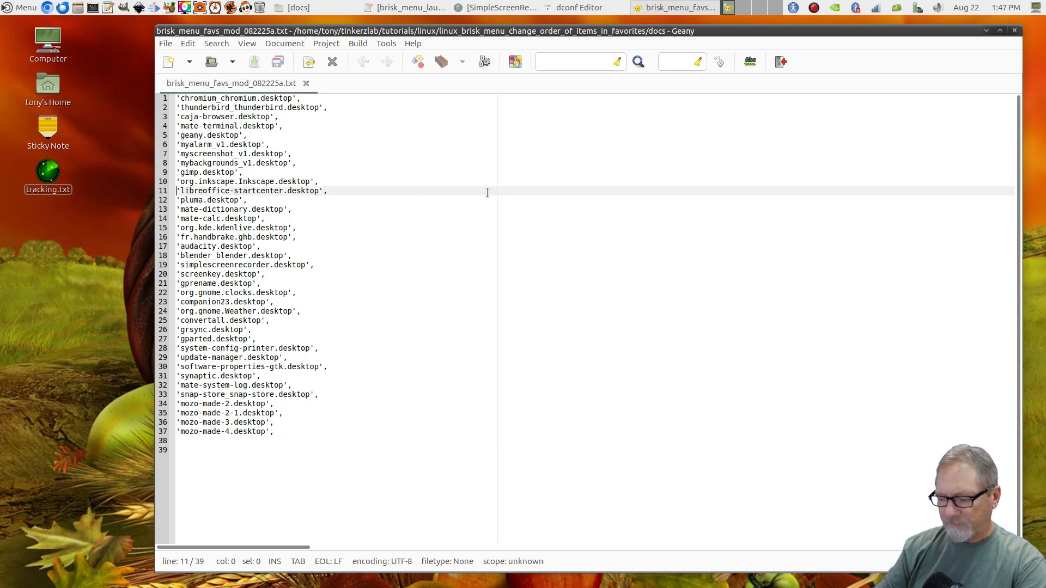
key("Return")
key("Return")
key("Return")
key("Return")
key("Return")
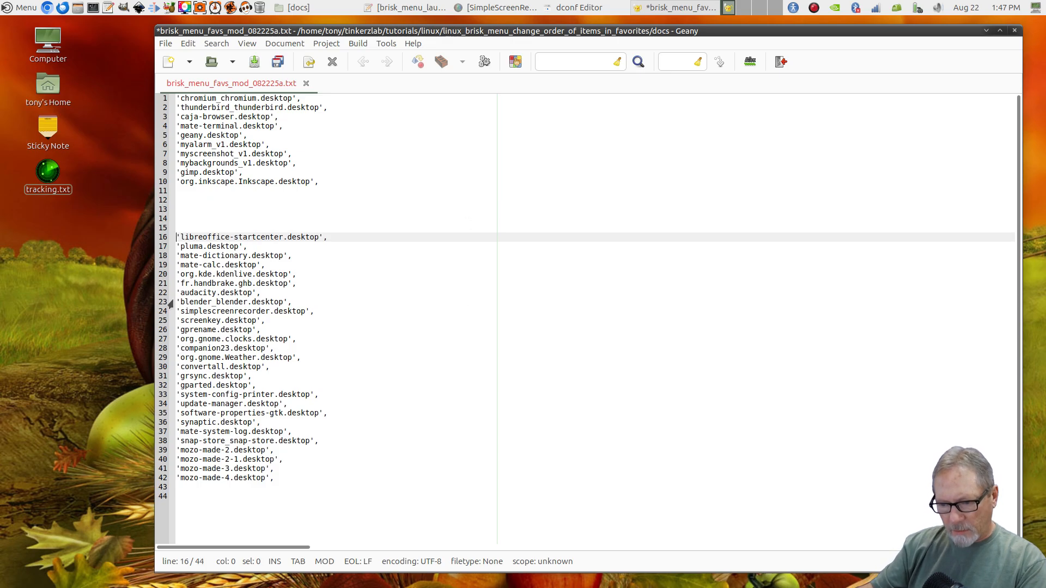
Move the org.kde.kdenlive, fr.handbrake.ghb and audacity entries to directly below 'org.inkscape.Inkscape.desktop'
left_click(177, 276)
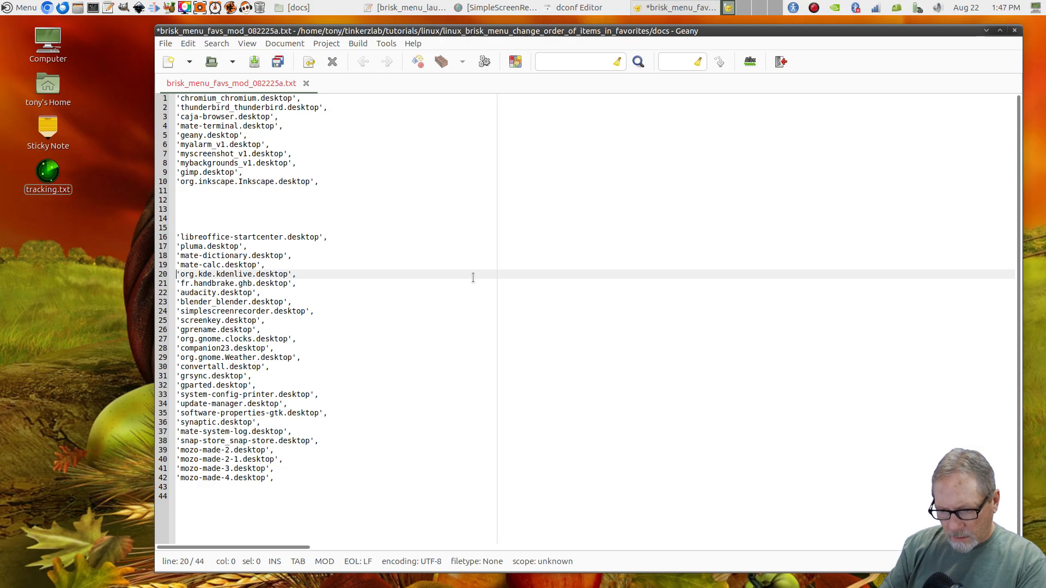
key("shift+Down")
key("shift+Down")
key("shift+Down")
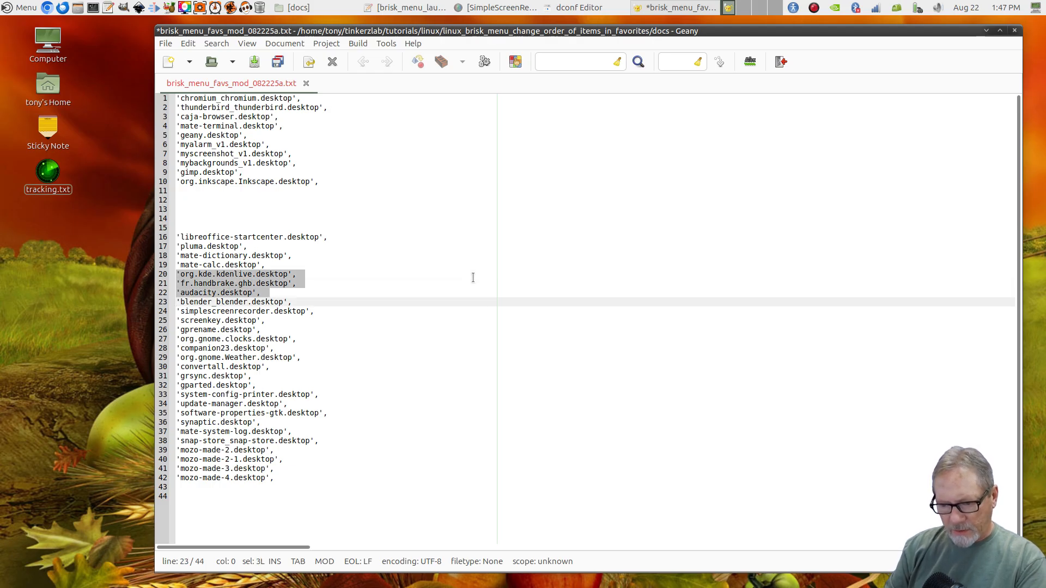
key("ctrl+x")
key("Up")
key("Up")
key("Up")
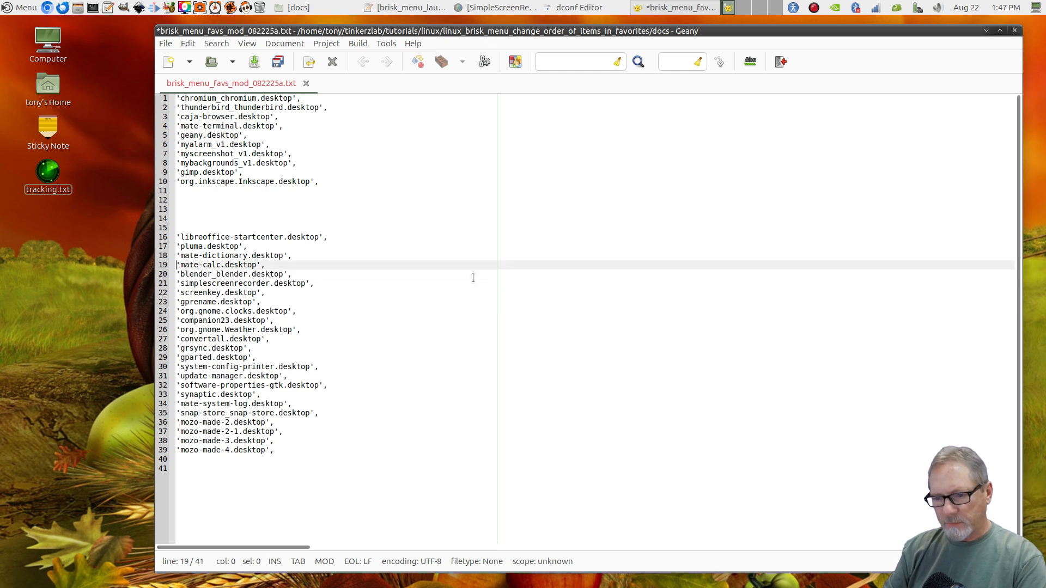
key("Up")
key("Up")
key("Up")
key("Up")
key("Up")
key("Up")
key("Up")
key("Down")
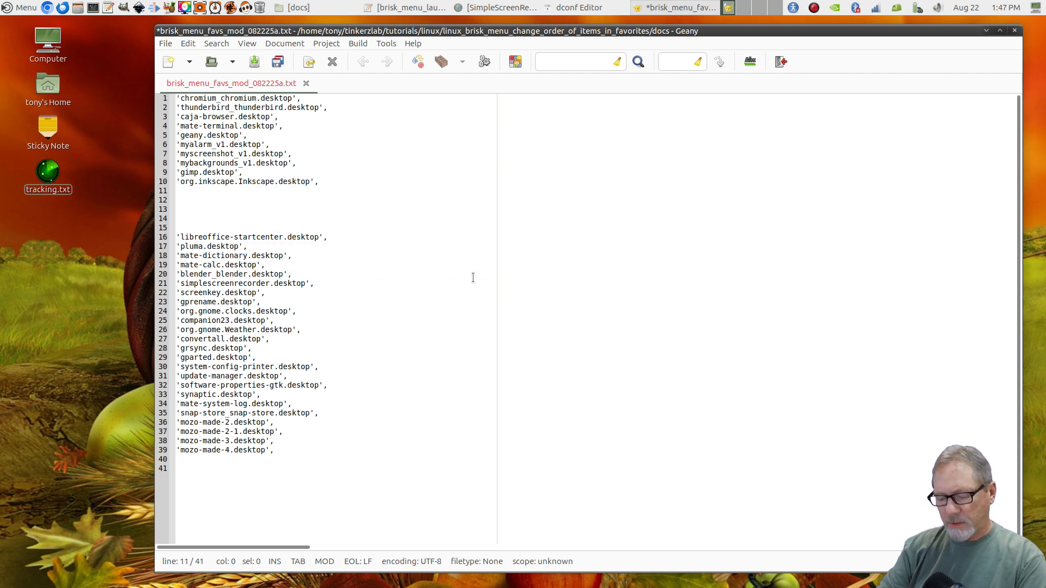
key("ctrl+v")
Move the 'simplescreenrecorder.desktop' entry to directly below 'audacity.desktop'
key("Down")
key("Down")
key("Down")
key("Down")
key("Down")
key("Down")
key("Down")
key("Down")
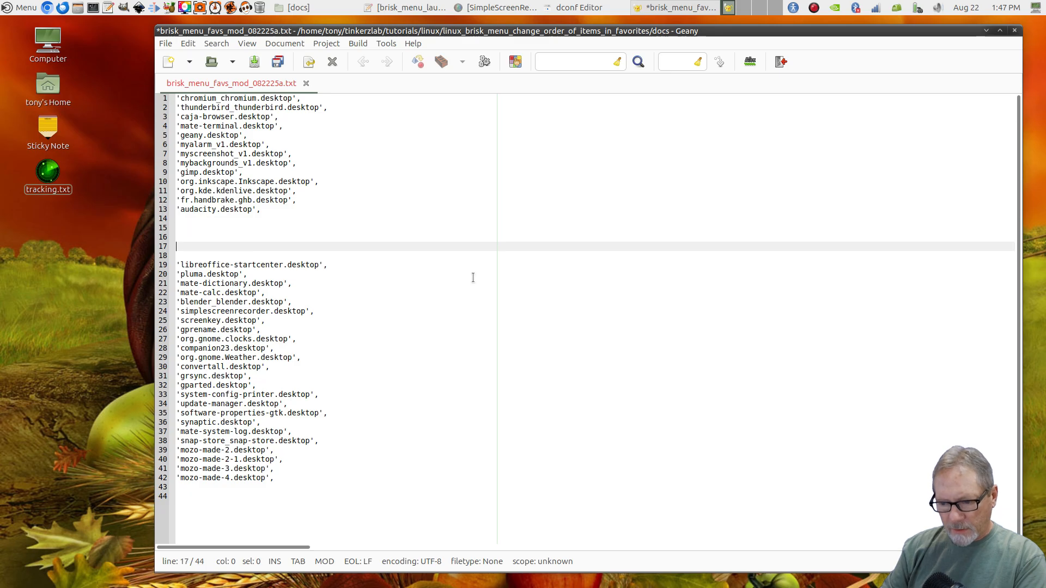
key("Down")
key("Down")
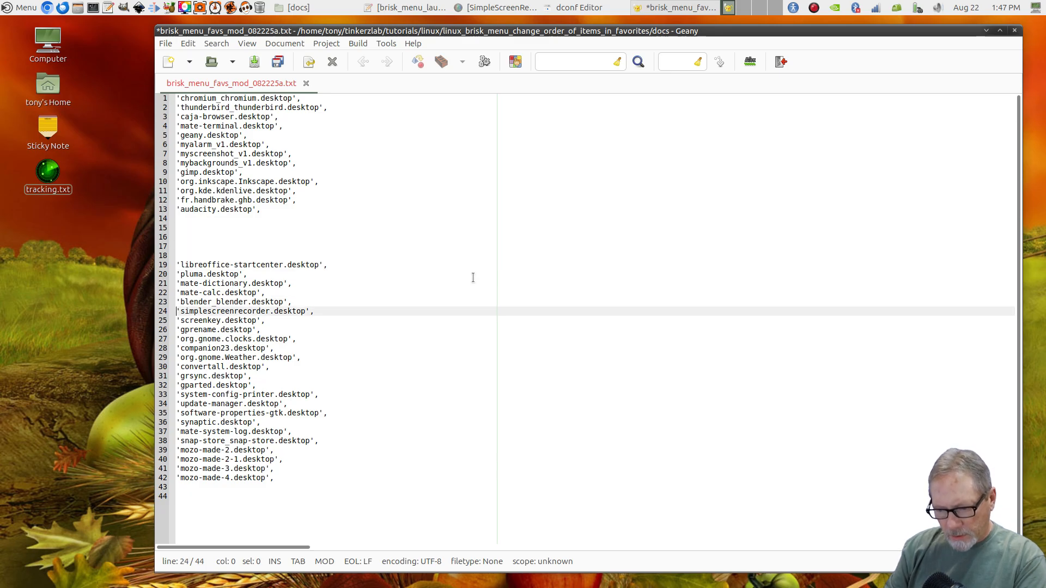
key("shift+Down")
key("ctrl+x")
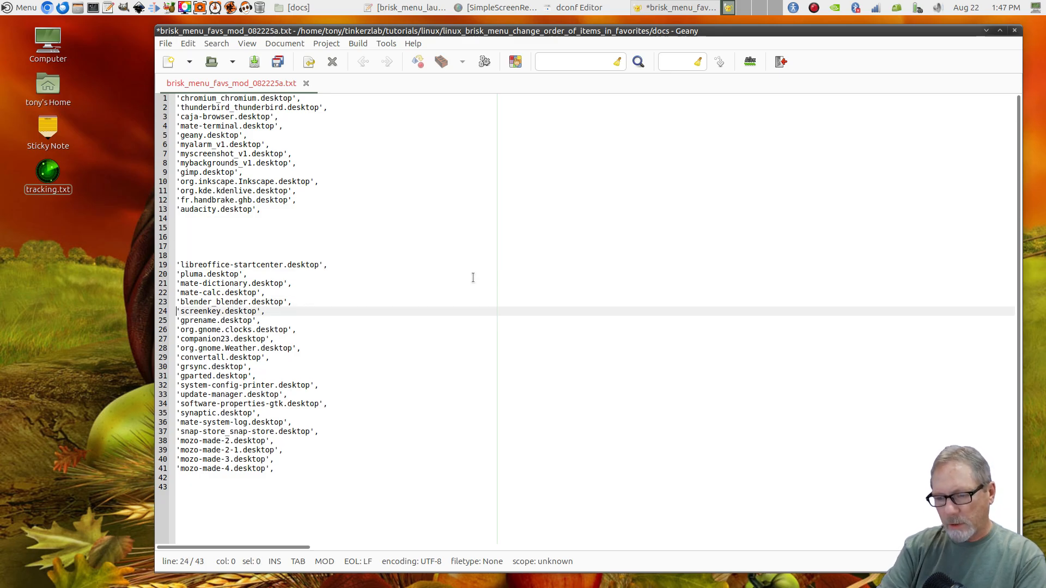
key("Up")
key("Up")
key("Up")
key("Up")
key("Up")
key("Up")
key("Up")
key("Up")
key("Up")
key("Up")
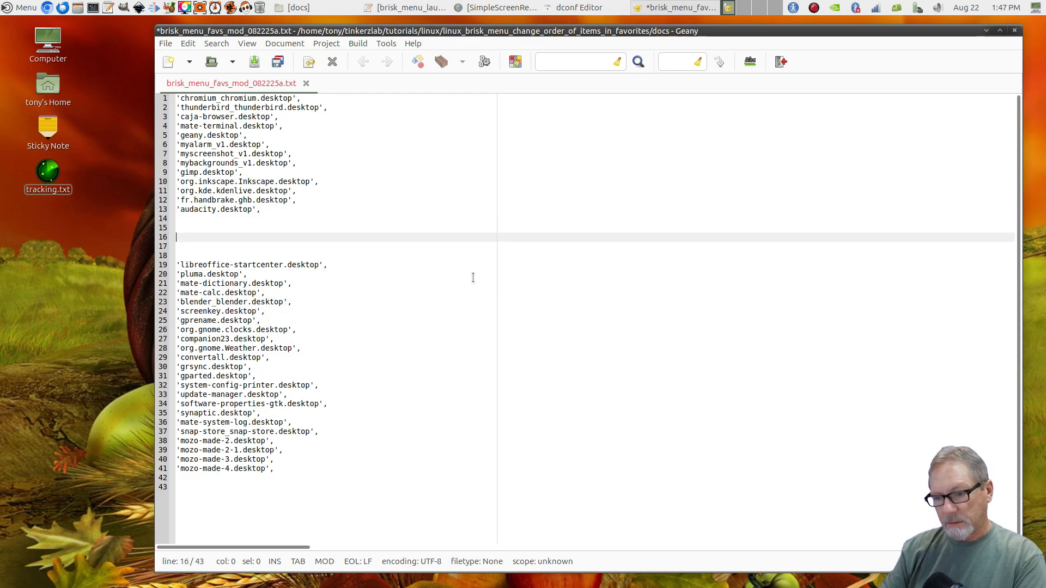
key("ctrl+v")
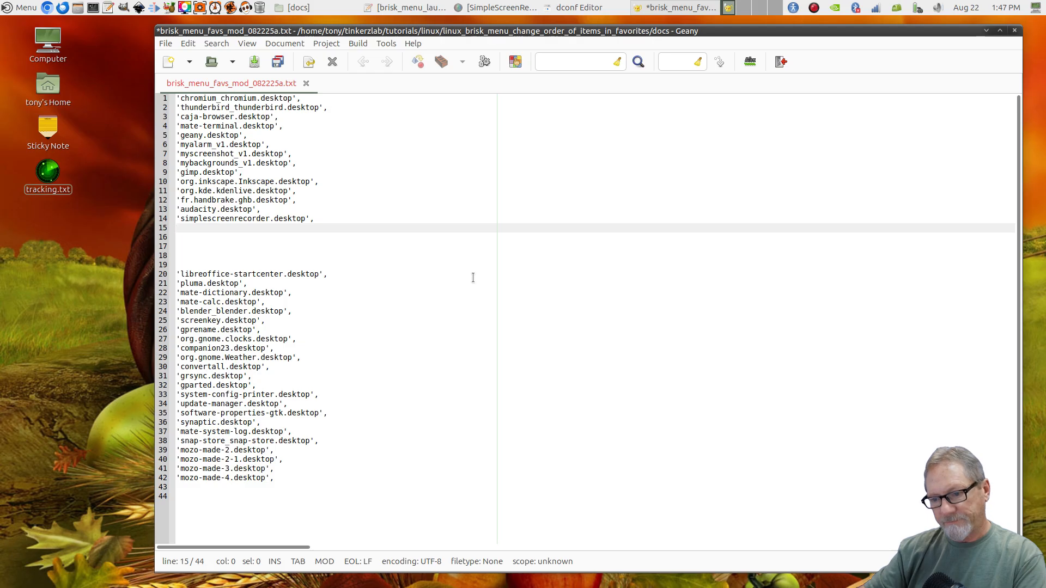
Delete the blank lines above the LibreOffice entry and the surplus ones at the end of the list, and save the file
key("Delete")
key("Delete")
key("Delete")
key("Delete")
key("Delete")
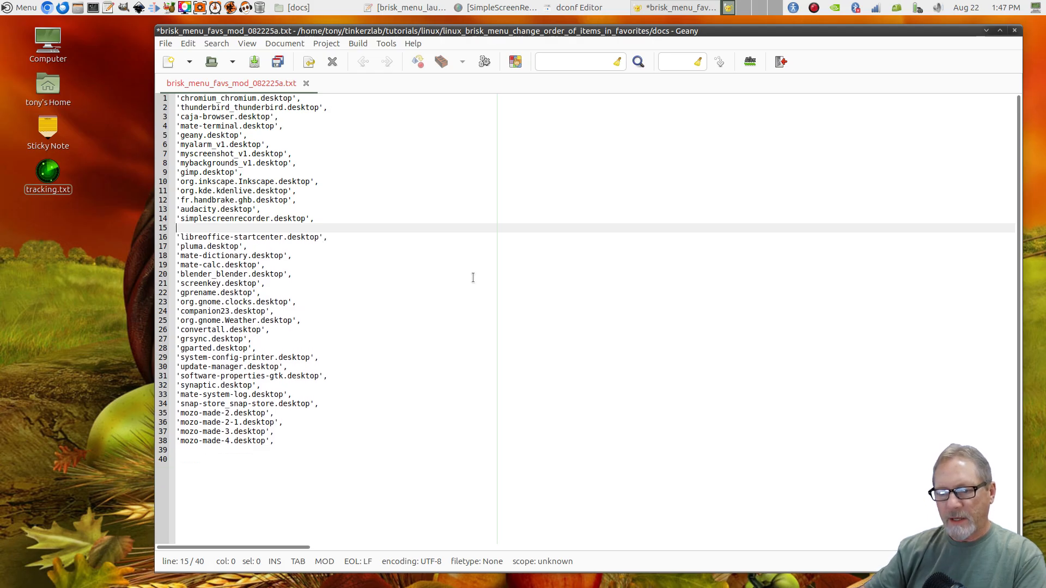
left_click(227, 453)
key("BackSpace")
key("BackSpace")
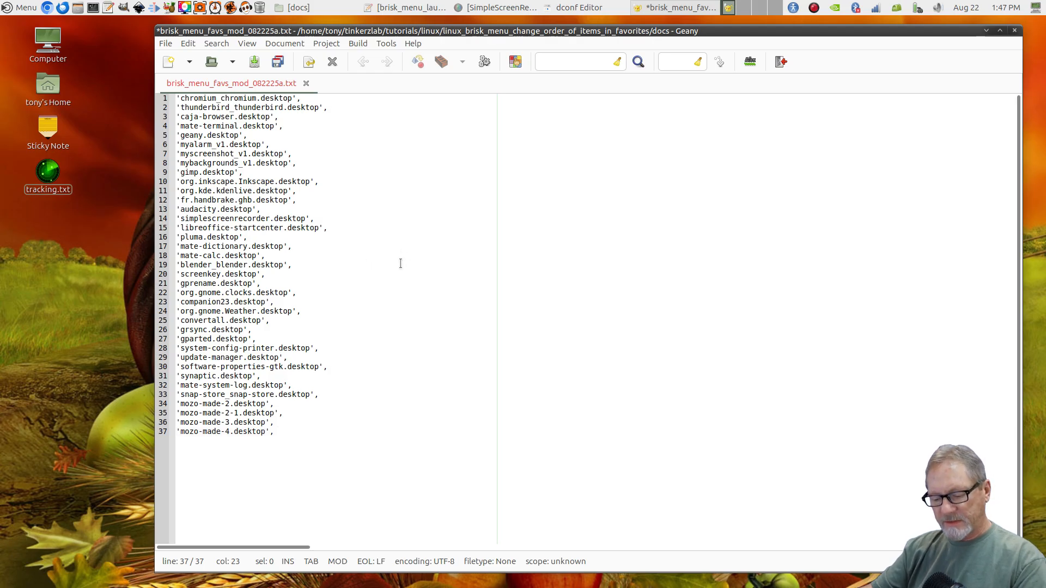
key("ctrl+s")
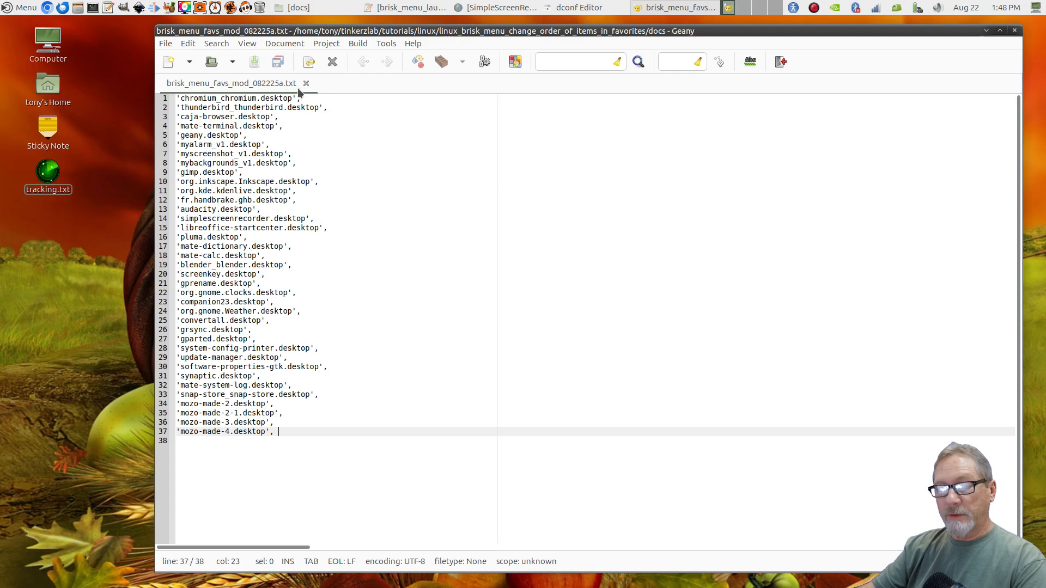
Replace every ", \n" with ", " throughout the document using multi-line regular expressions, joining all the entries into one line
left_click(214, 46)
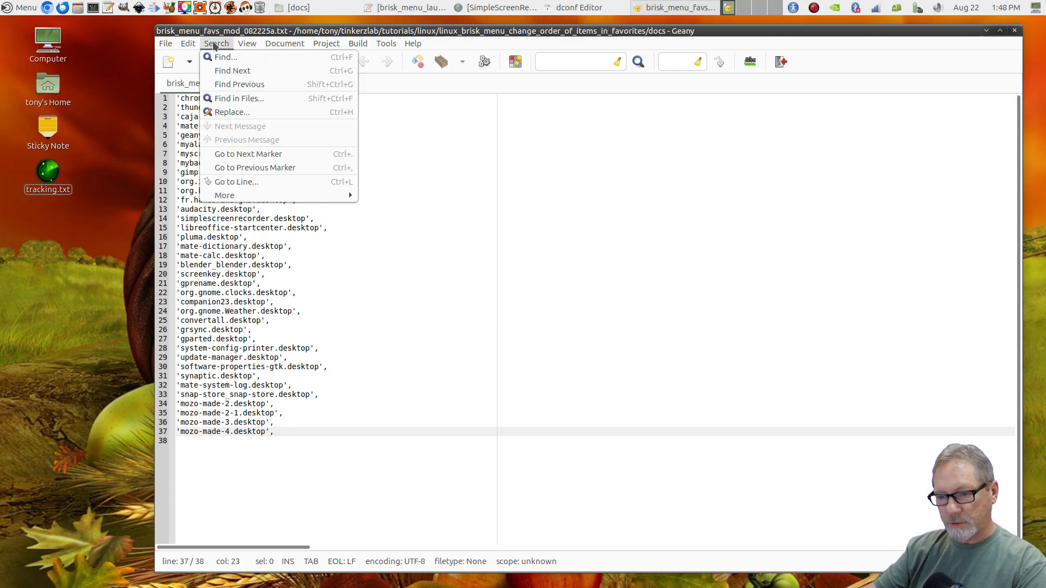
left_click(223, 112)
key("Tab")
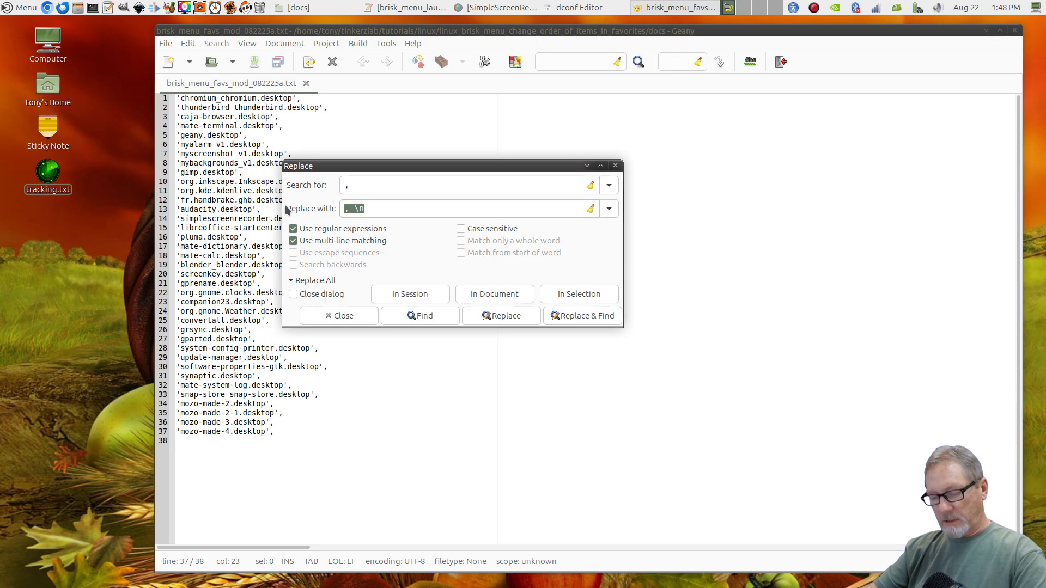
left_click(357, 185)
type("\\n")
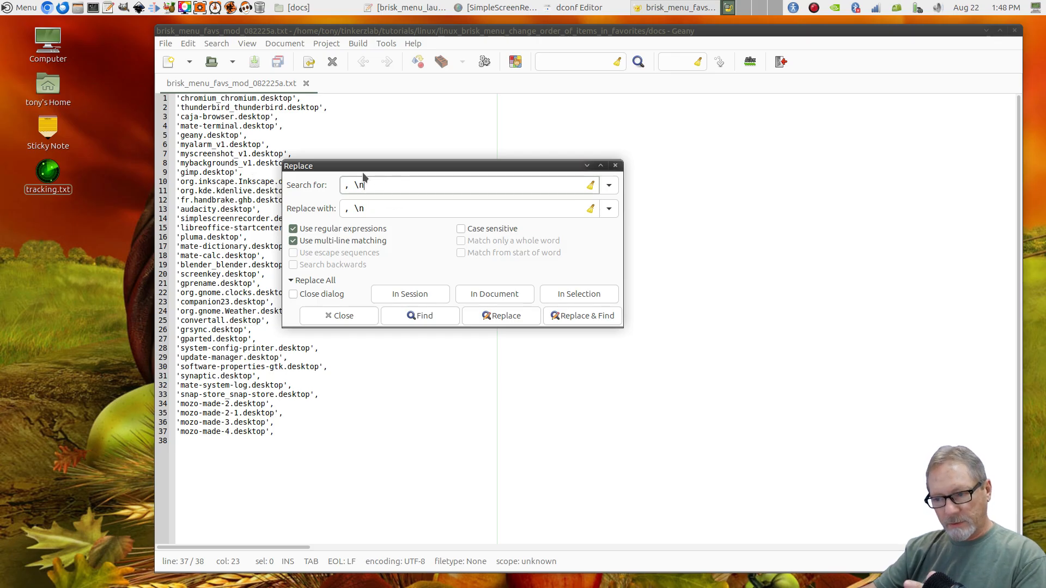
left_click(381, 209)
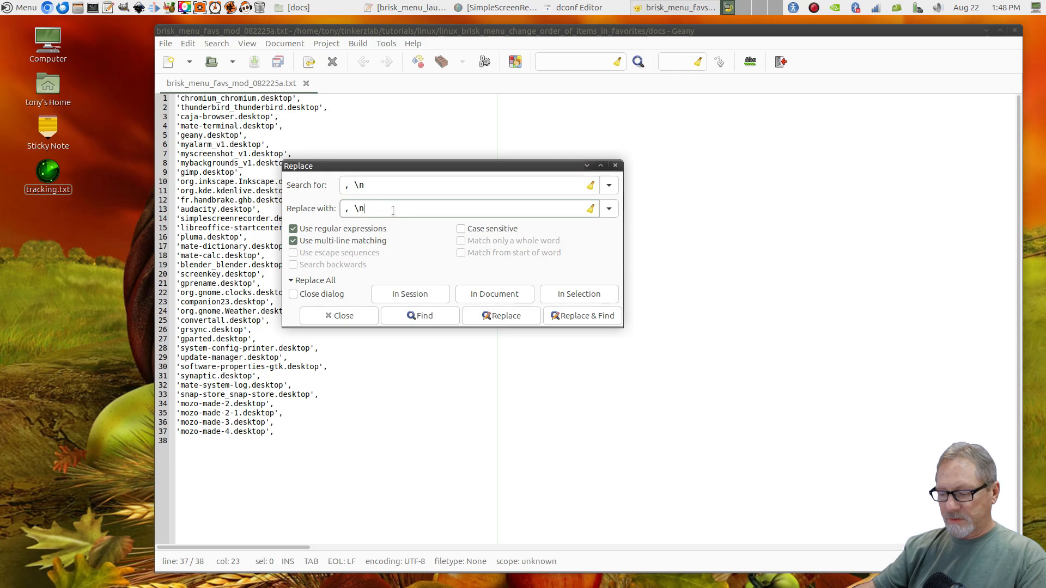
key("BackSpace")
key("BackSpace")
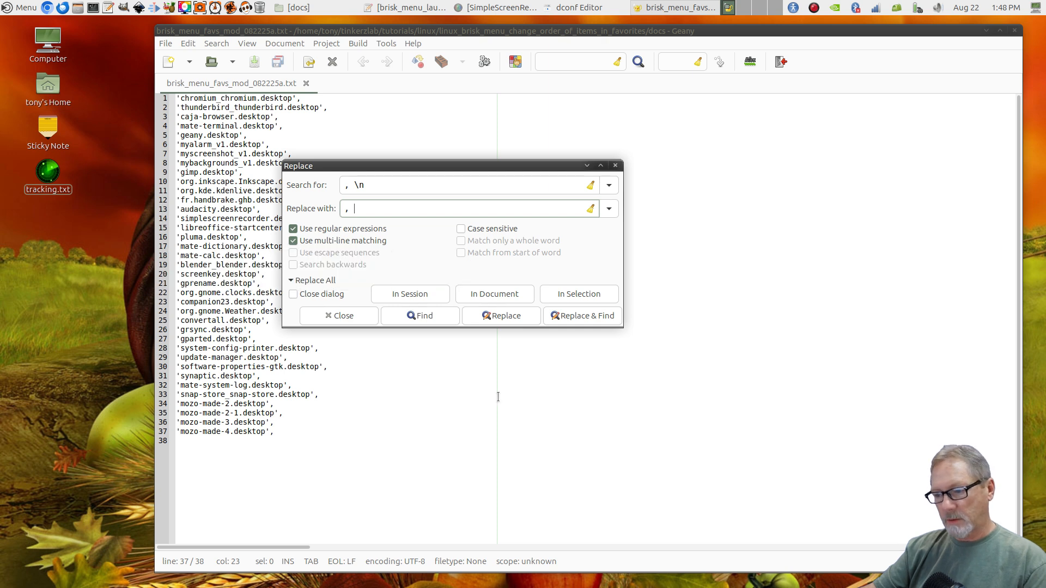
left_click(492, 296)
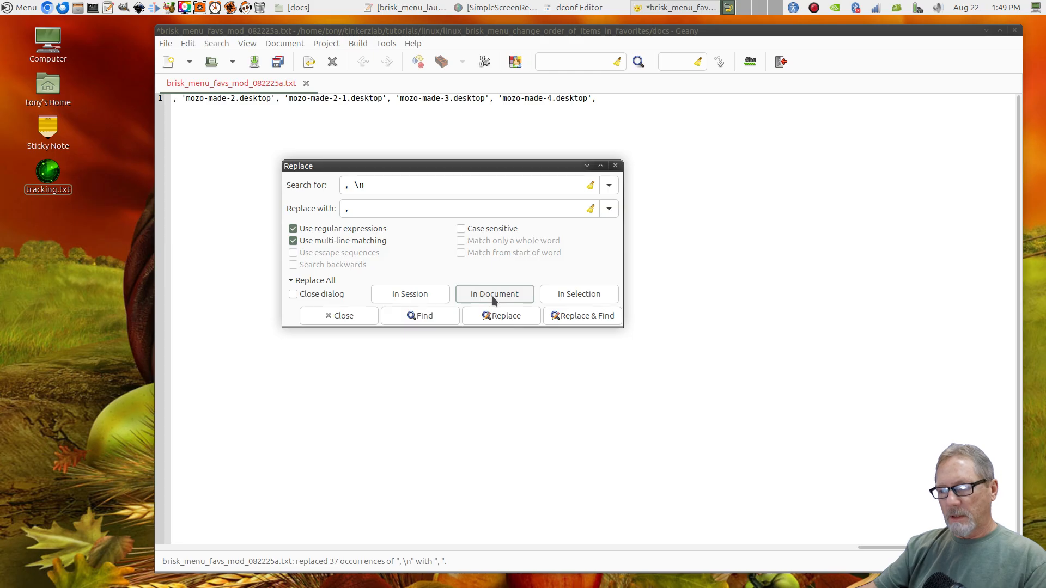
left_click(336, 316)
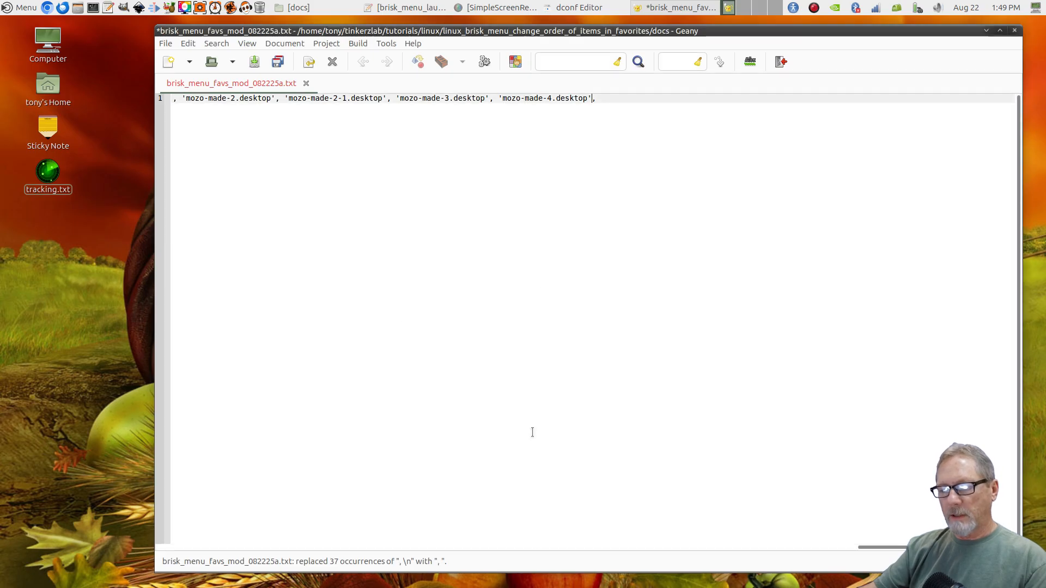
Replace the trailing comma and space after 'mozo-made-4.desktop' with a closing square bracket "]"
left_click_drag(931, 549, 229, 586)
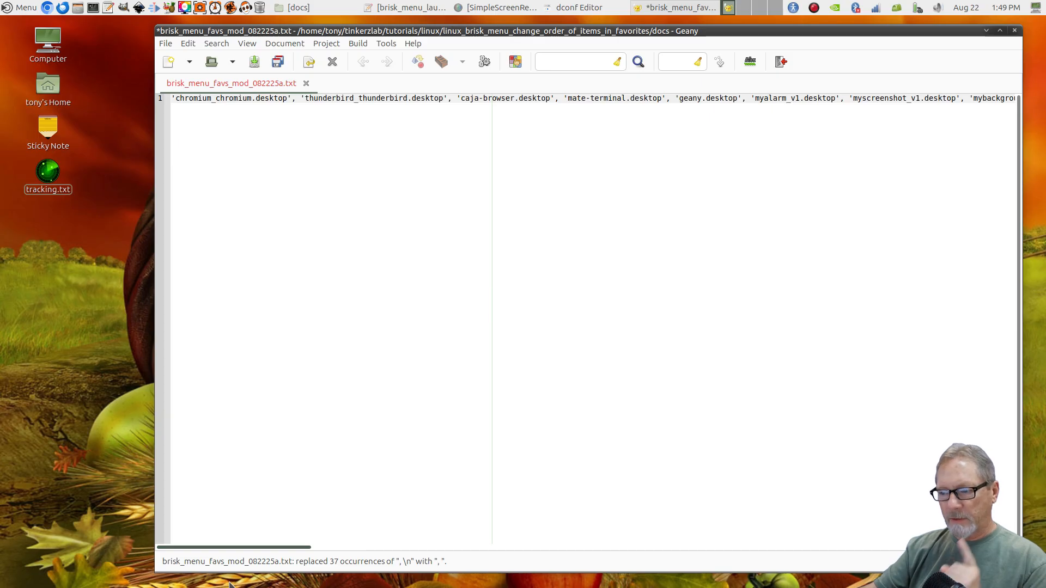
left_click_drag(230, 586, 915, 584)
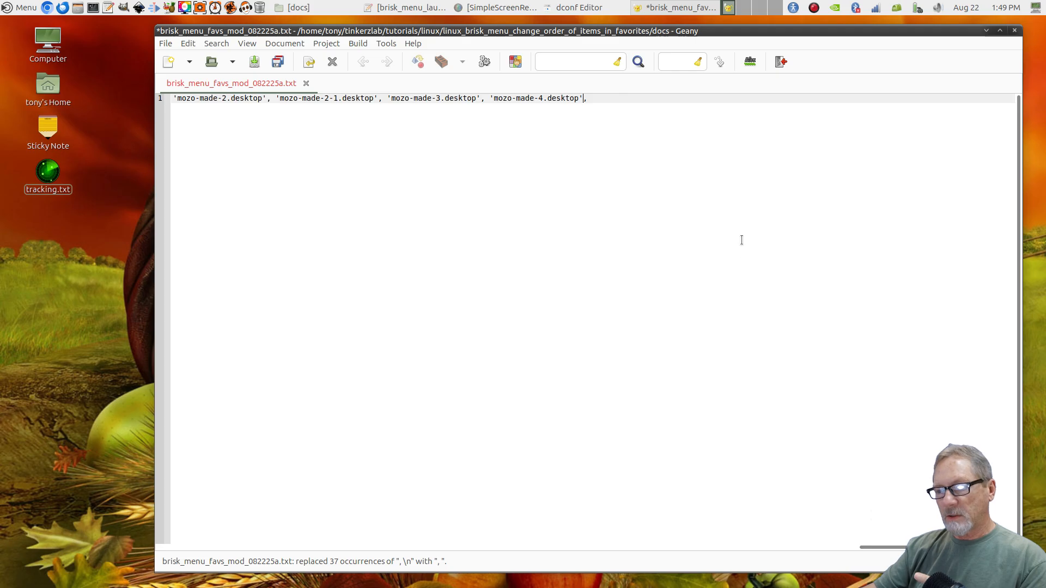
left_click(602, 98)
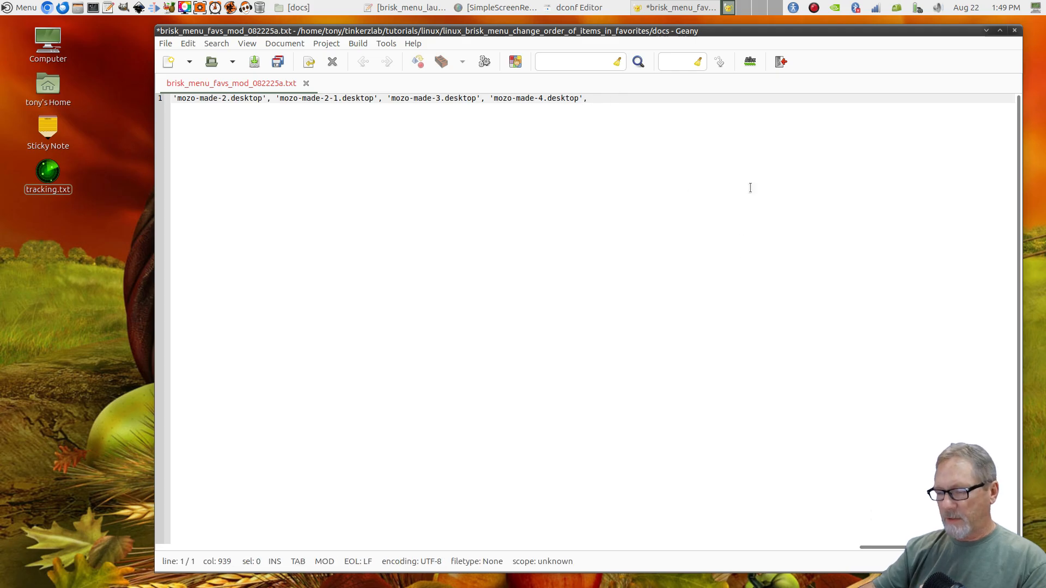
key("BackSpace")
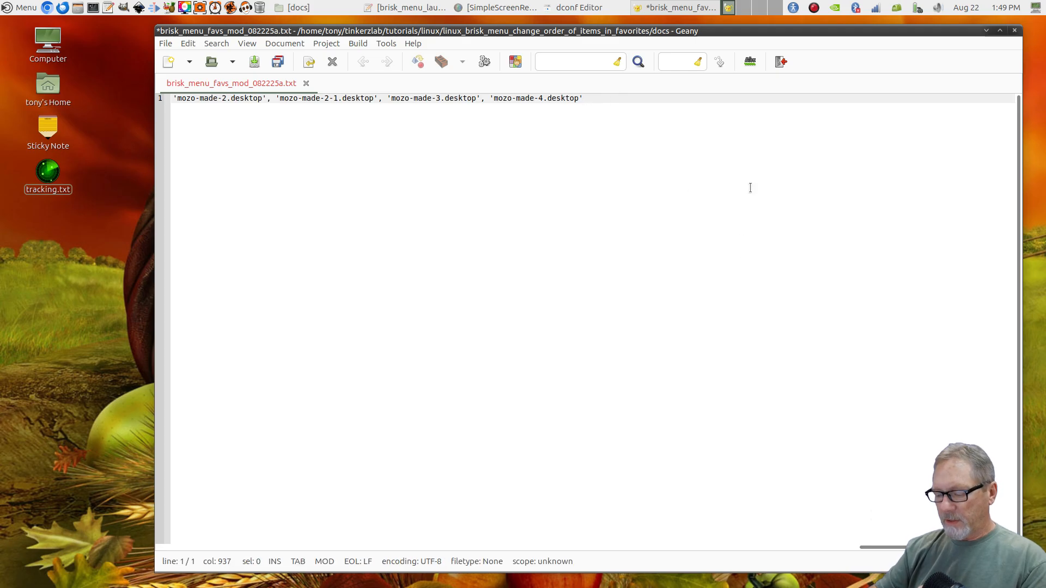
type("]")
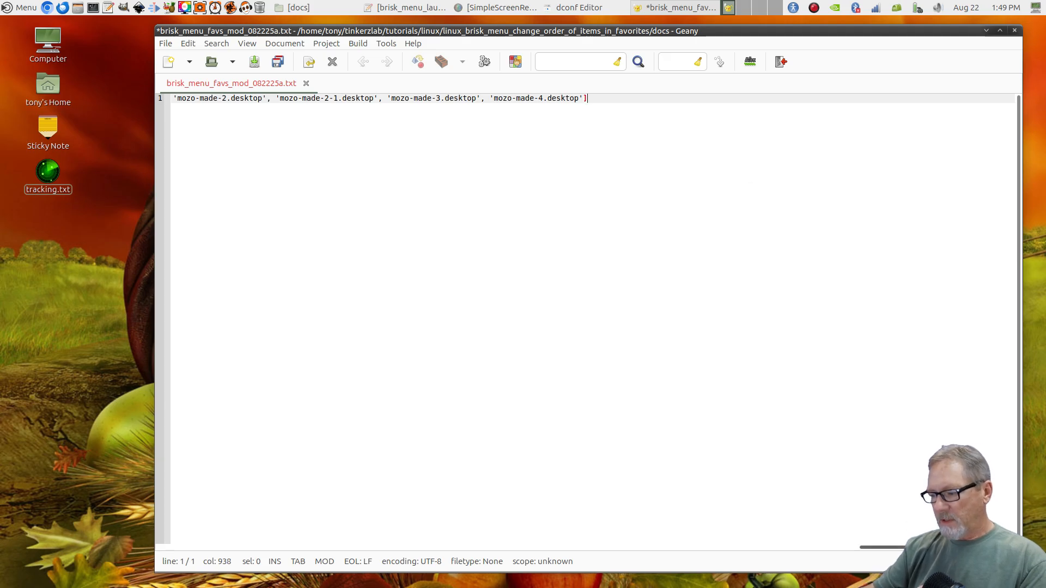
Insert an opening square bracket "[" before 'chromium_chromium.desktop' and save the file
left_click_drag(909, 547, 85, 560)
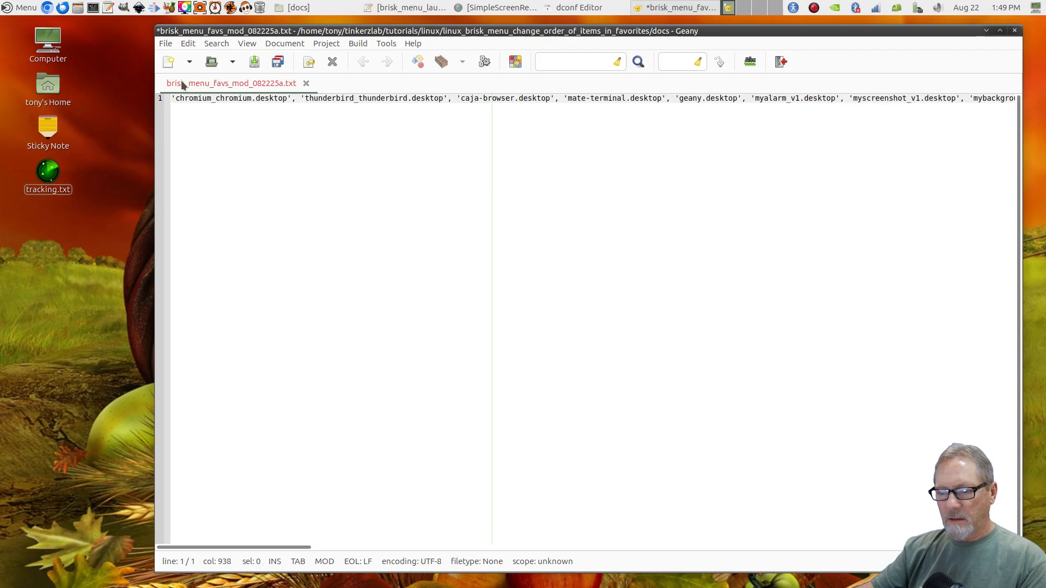
left_click(172, 98)
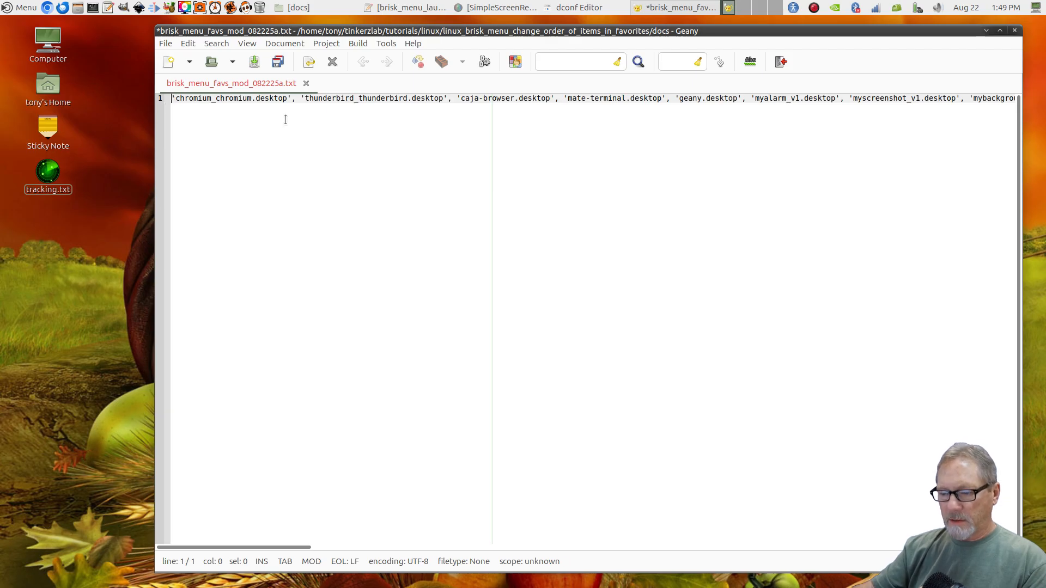
type("[")
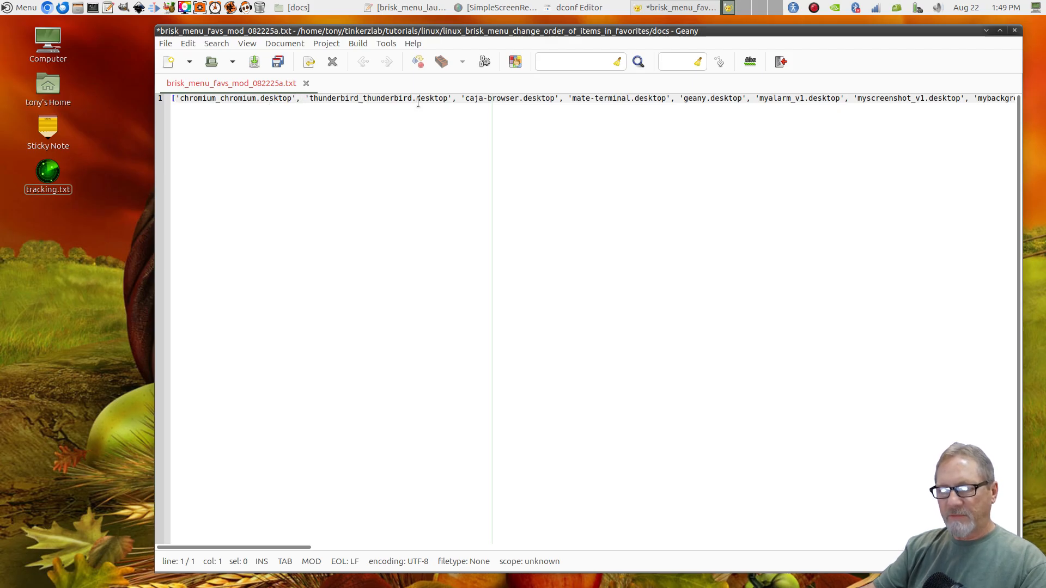
left_click(254, 63)
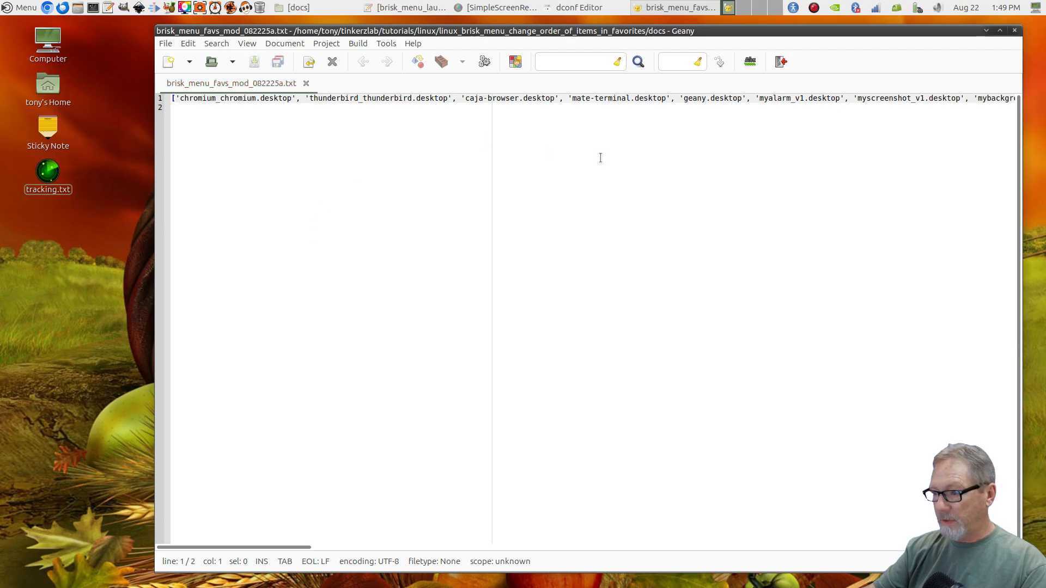
Copy the entire bracketed list, switch to dconf Editor, replace the custom value of the favourites key with it, and apply the change
key("ctrl+a")
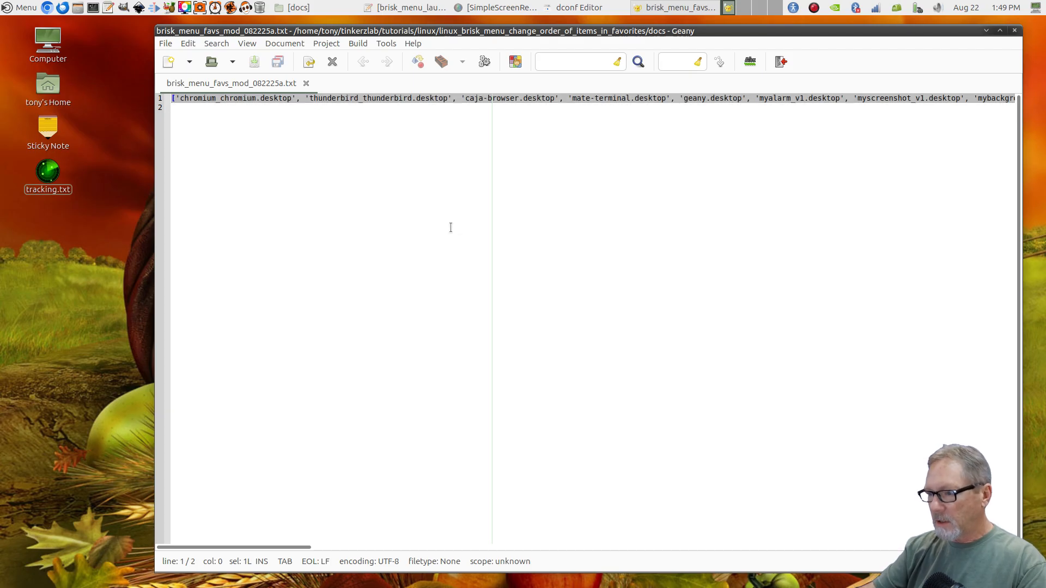
left_click(598, 10)
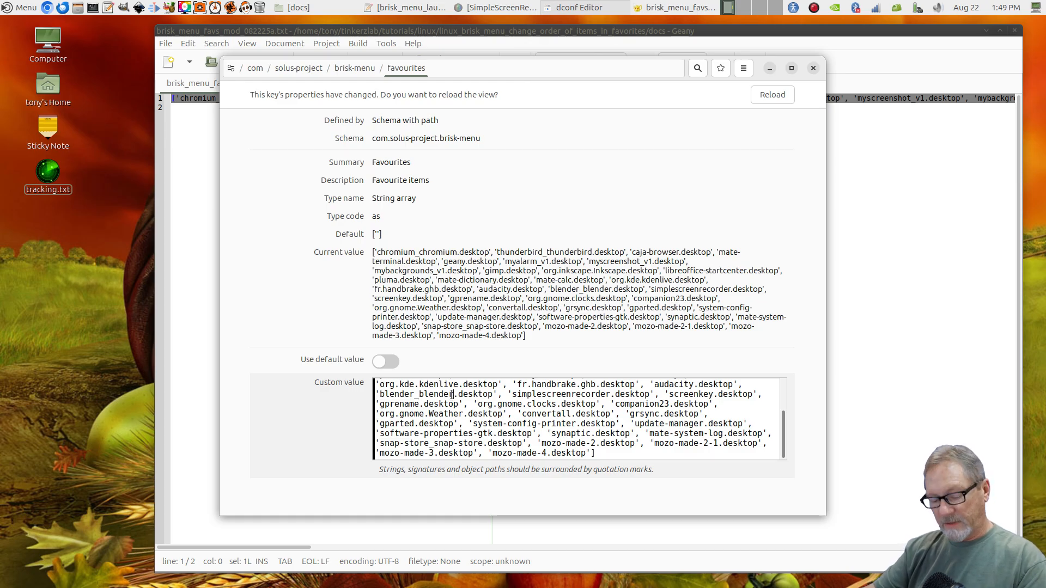
key("ctrl+a")
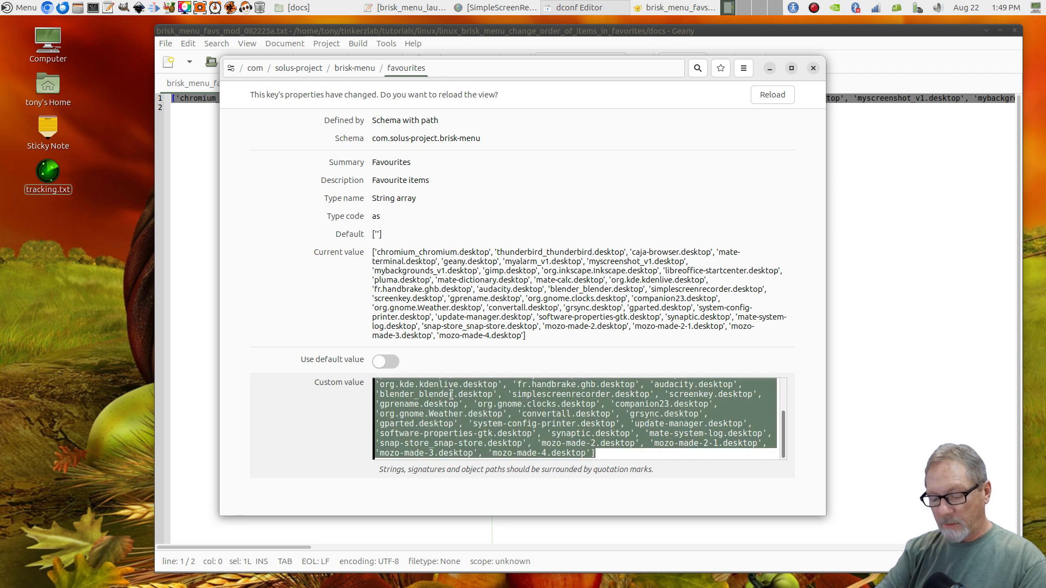
key("ctrl+v")
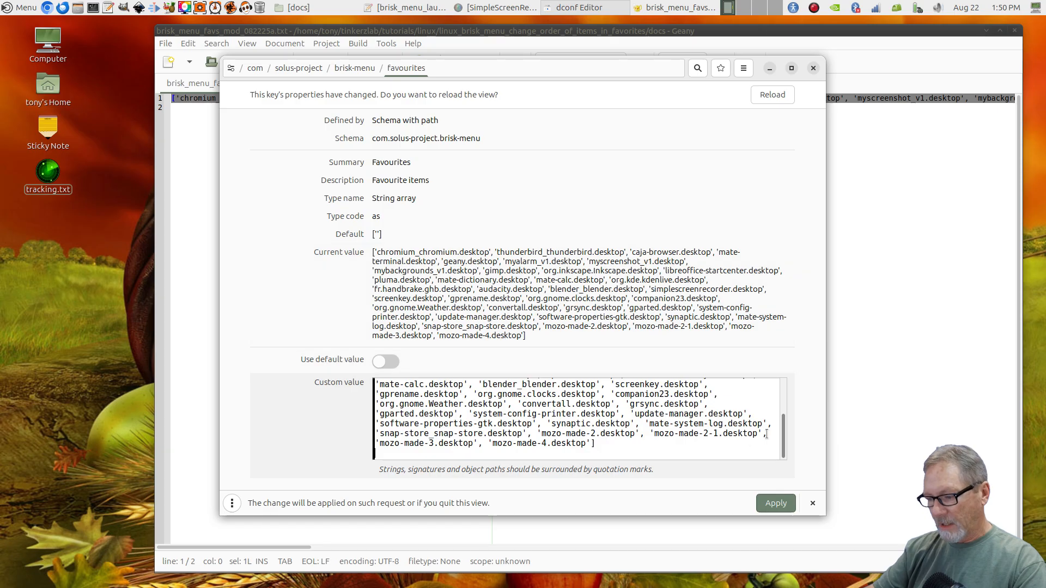
left_click(776, 503)
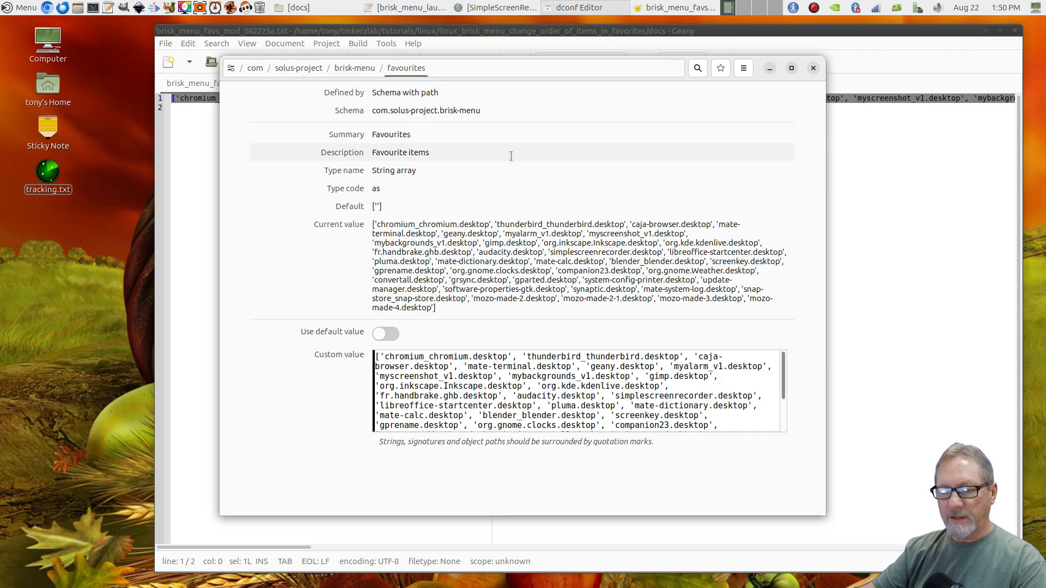
Take a look at the Brisk Menu and close the dconf Editor window
left_click(16, 8)
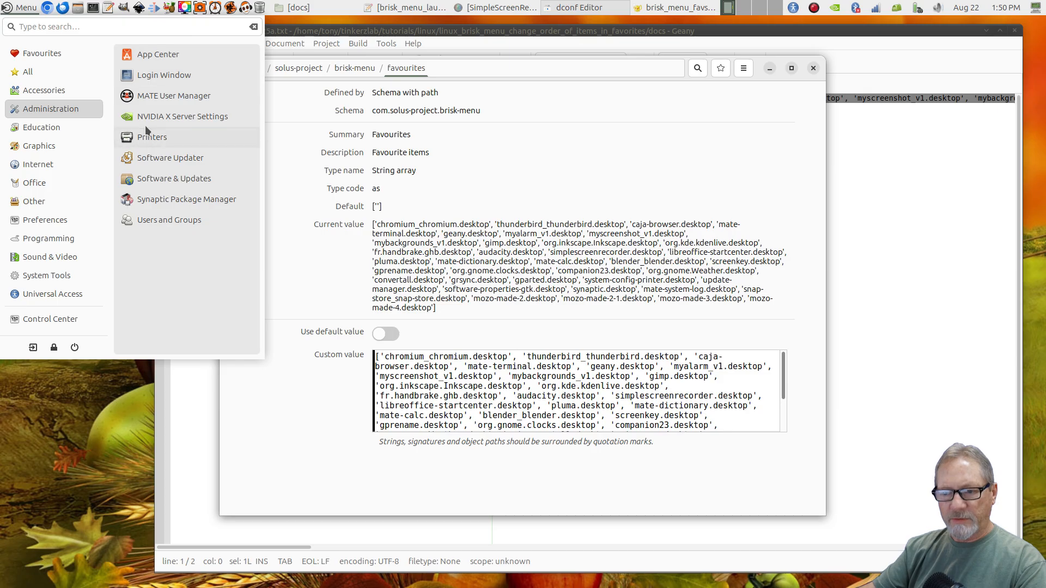
left_click(574, 134)
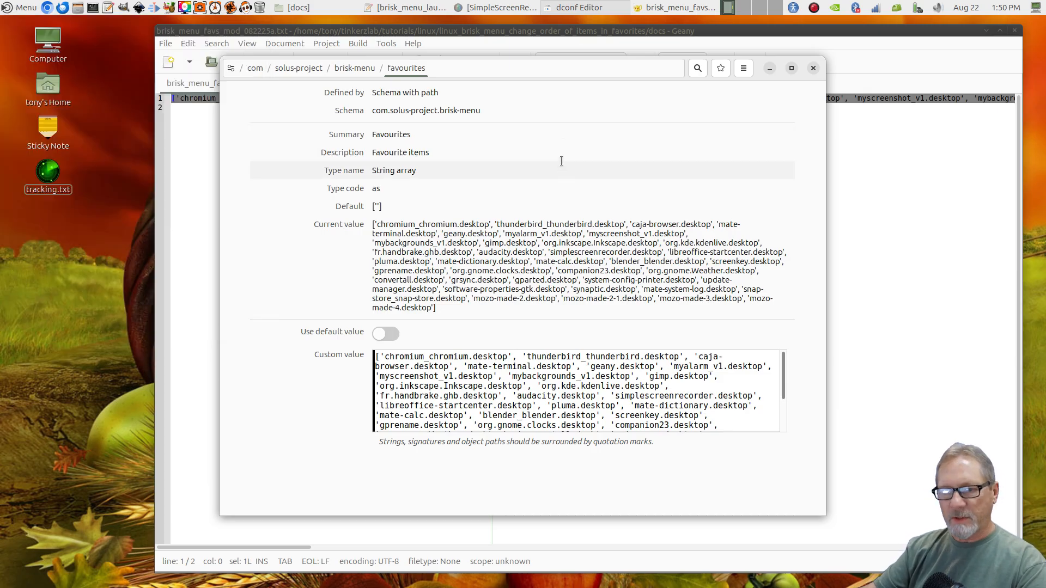
left_click(813, 67)
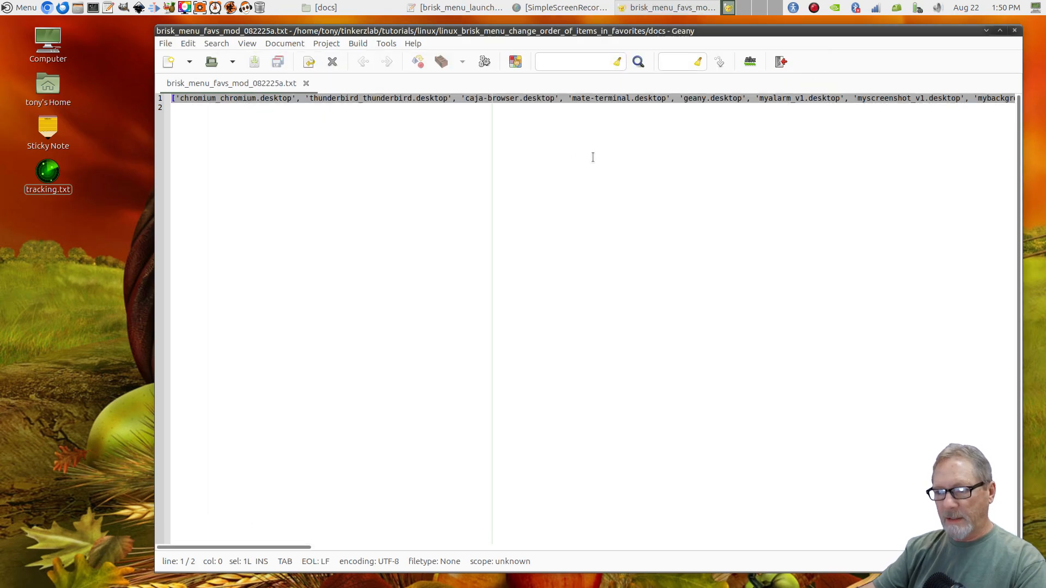
Copy the command "mate-panel --replace & exit" from brisk_menu_launcher_edit_favorites.txt and minimize the notes and Geany windows
left_click(461, 7)
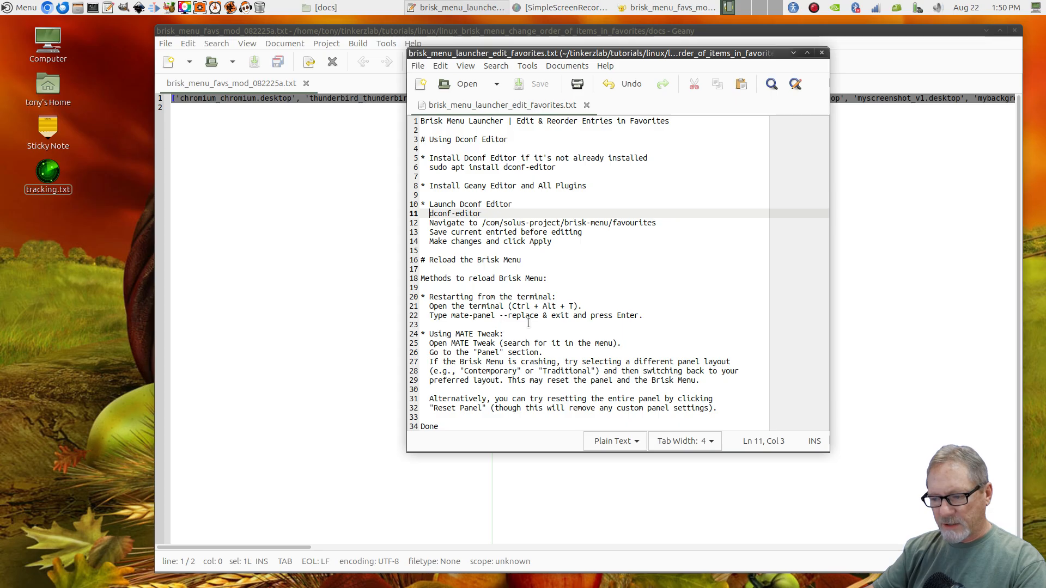
left_click_drag(570, 316, 451, 316)
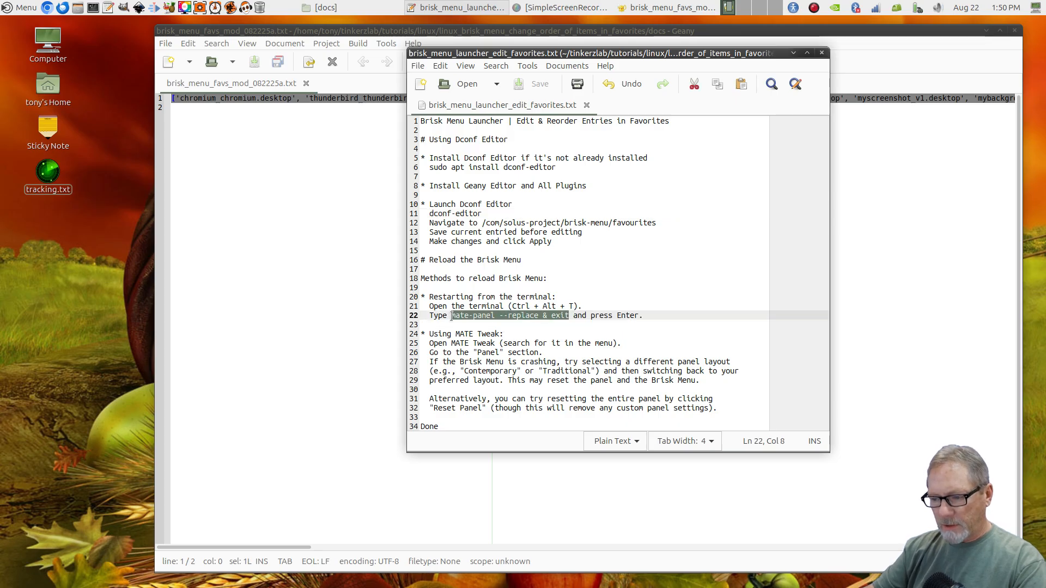
right_click(480, 320)
left_click(501, 343)
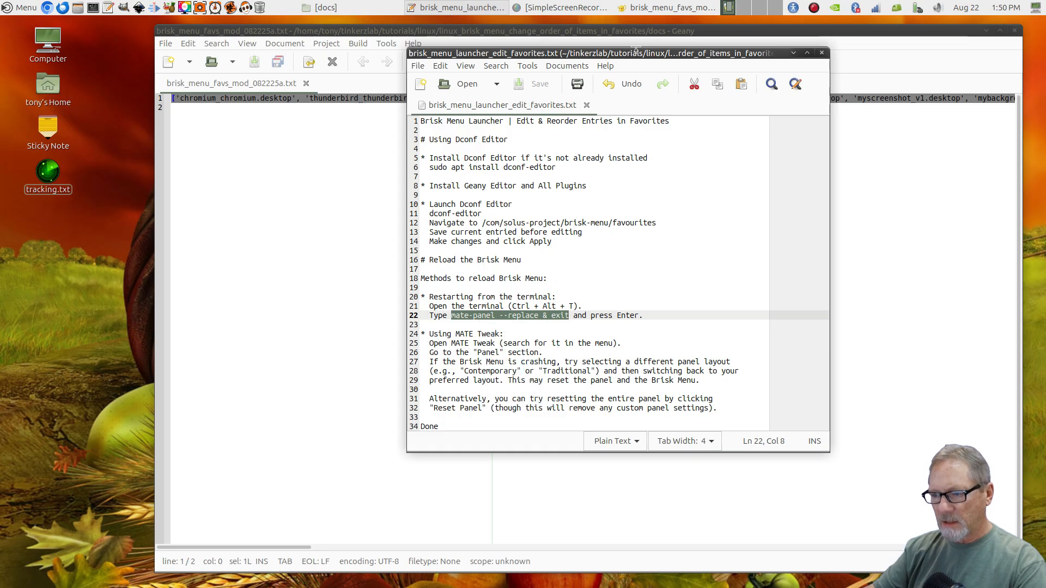
left_click(793, 52)
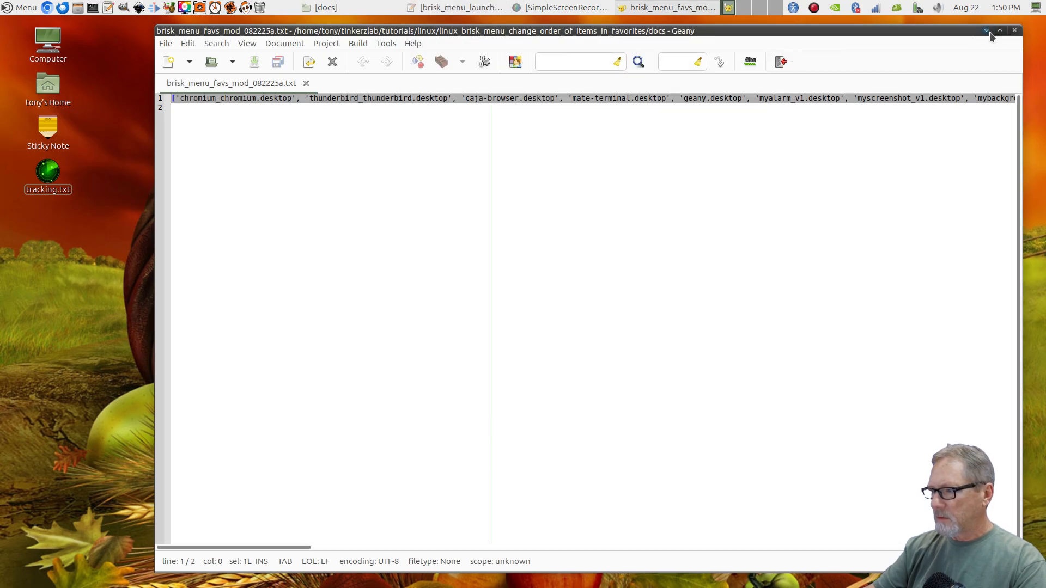
left_click(987, 31)
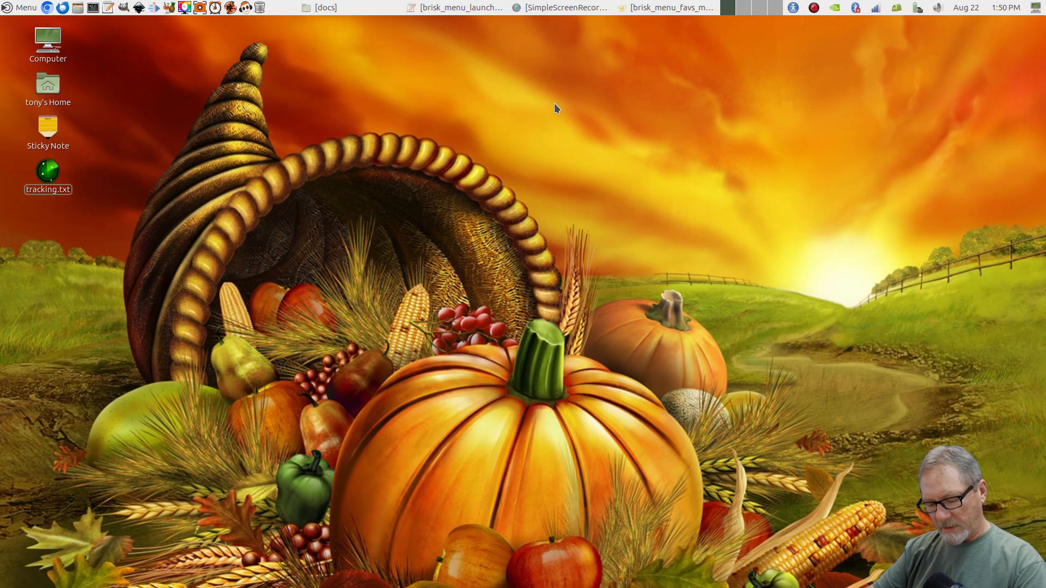
Open the Run Application dialog and run the copied command "mate-panel --replace & exit" to reload the panel
key("alt+F2")
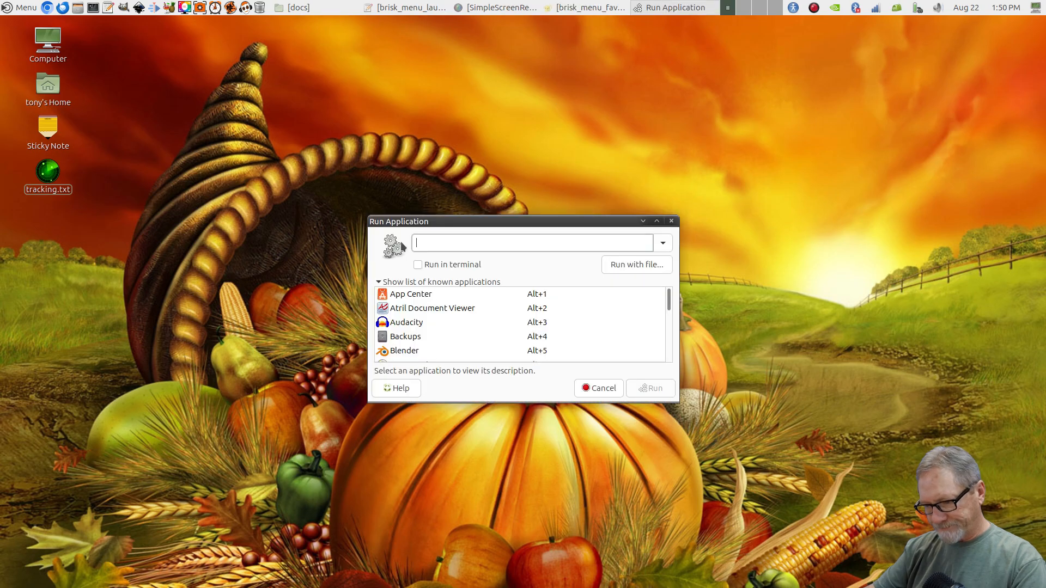
right_click(435, 247)
left_click(454, 282)
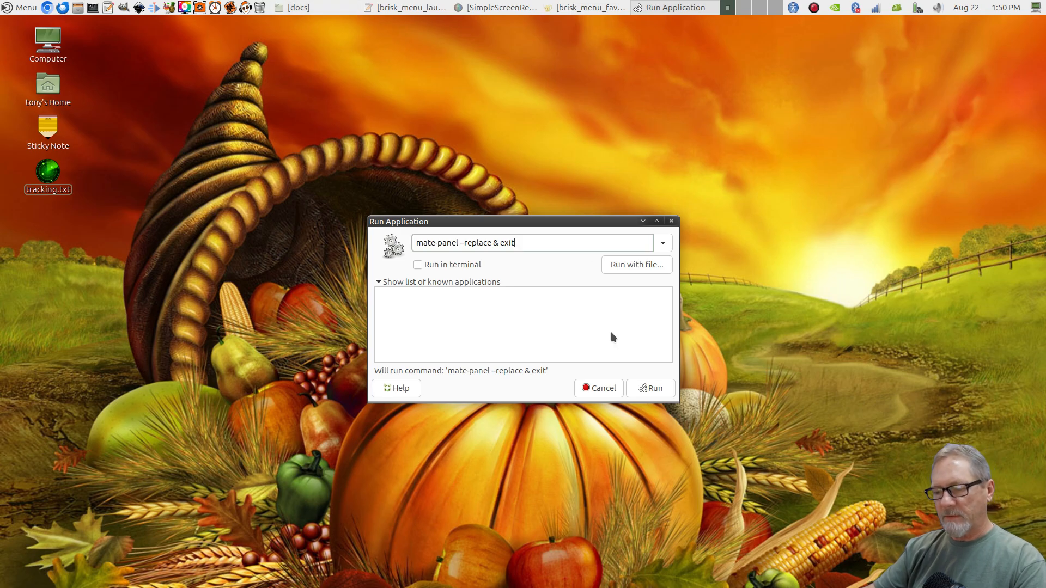
key("Return")
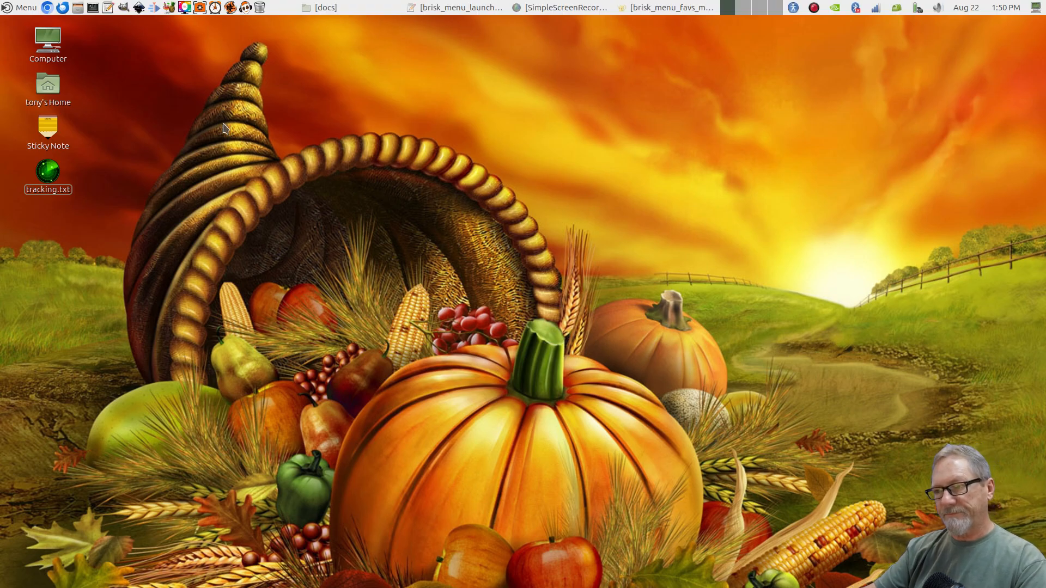
Open the Brisk Menu and examine the order of the entries in Favourites
left_click(24, 9)
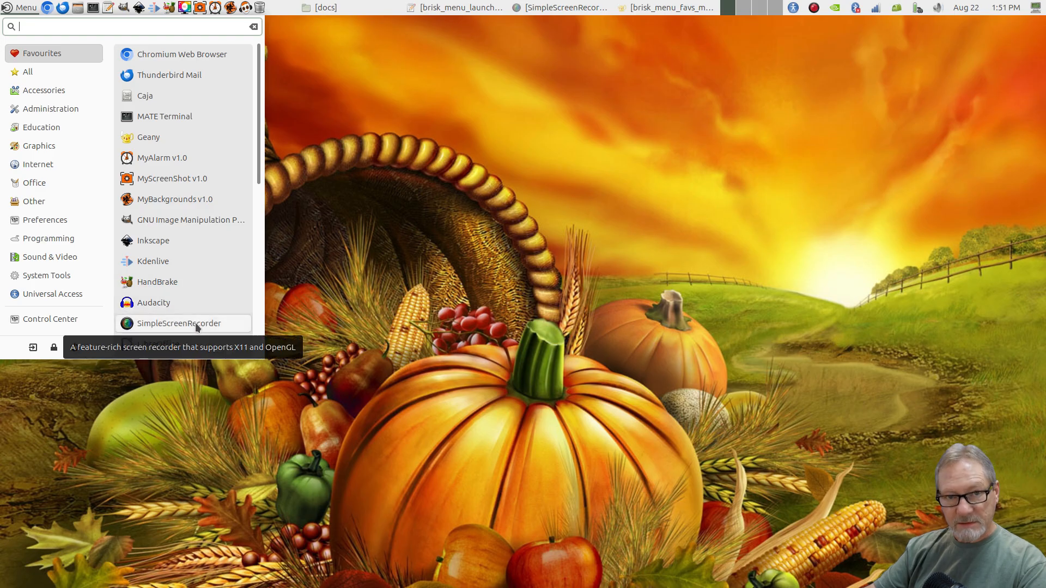
left_click_drag(259, 163, 256, 112)
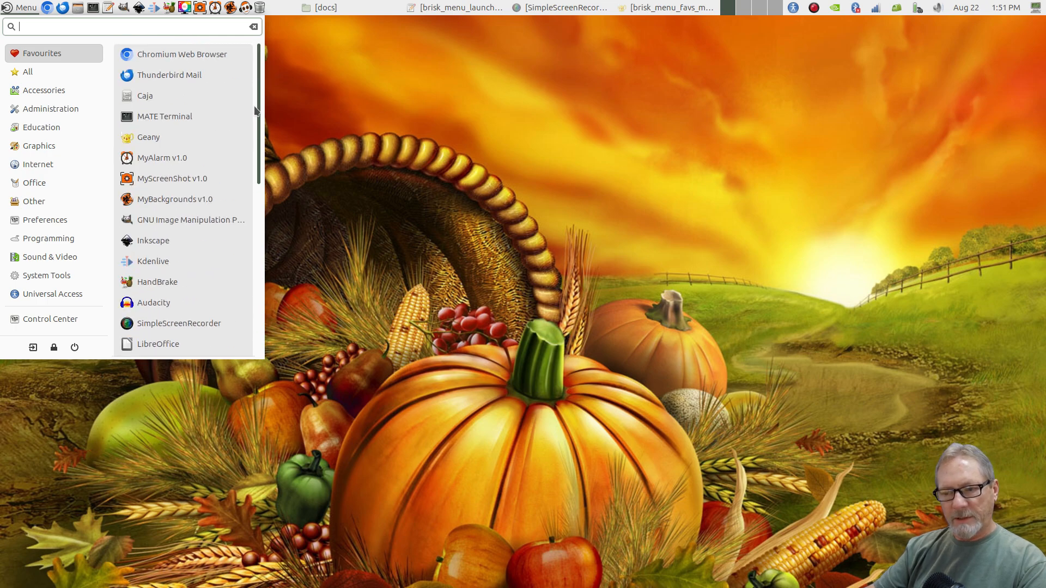
scroll(256, 112, "down", 3)
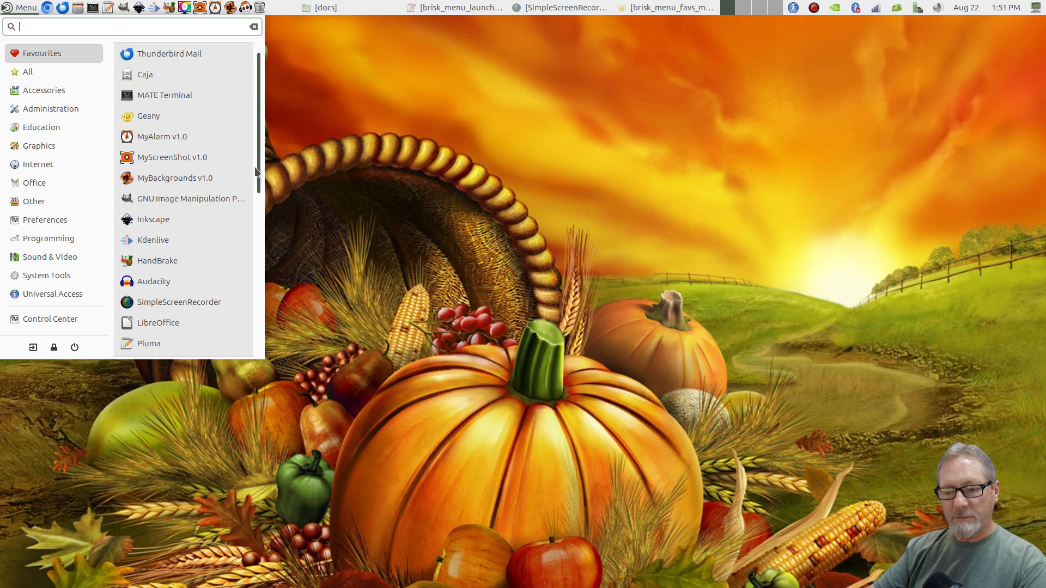
Check the first entries in the Favourites list again and close the Brisk Menu
scroll(256, 197, "up", 3)
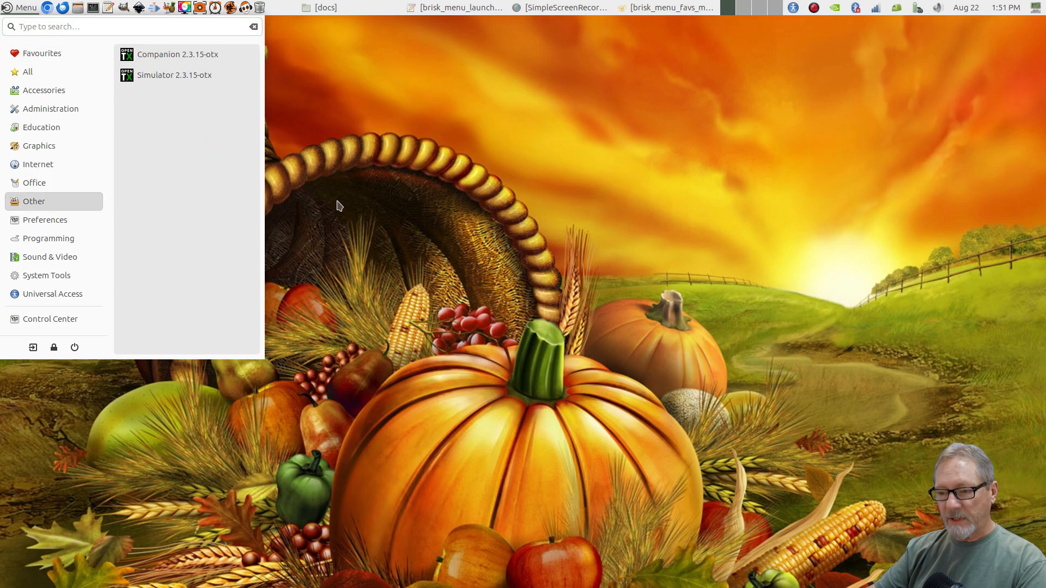
mouse_move(40, 49)
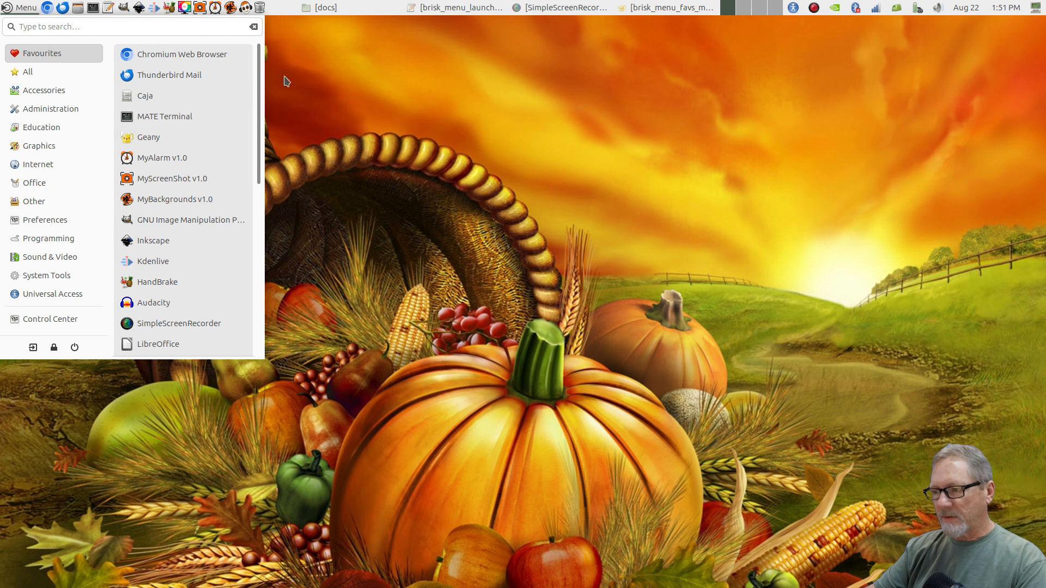
left_click(320, 107)
Close the Geany window with brisk_menu_favs_mod_082225a.txt and the notes window with brisk_menu_launcher_edit_favorites.txt
left_click(668, 7)
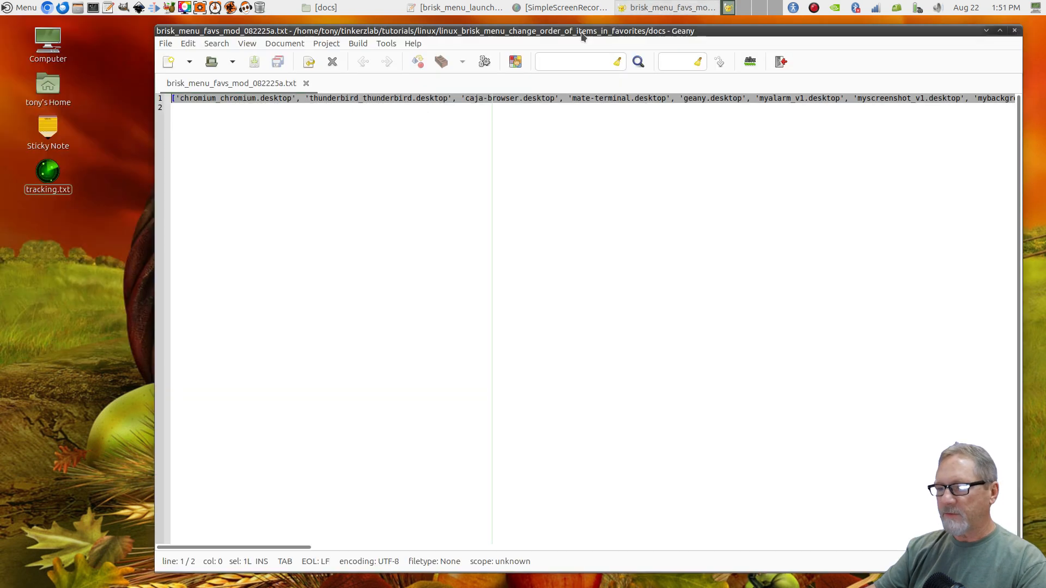
left_click(1014, 32)
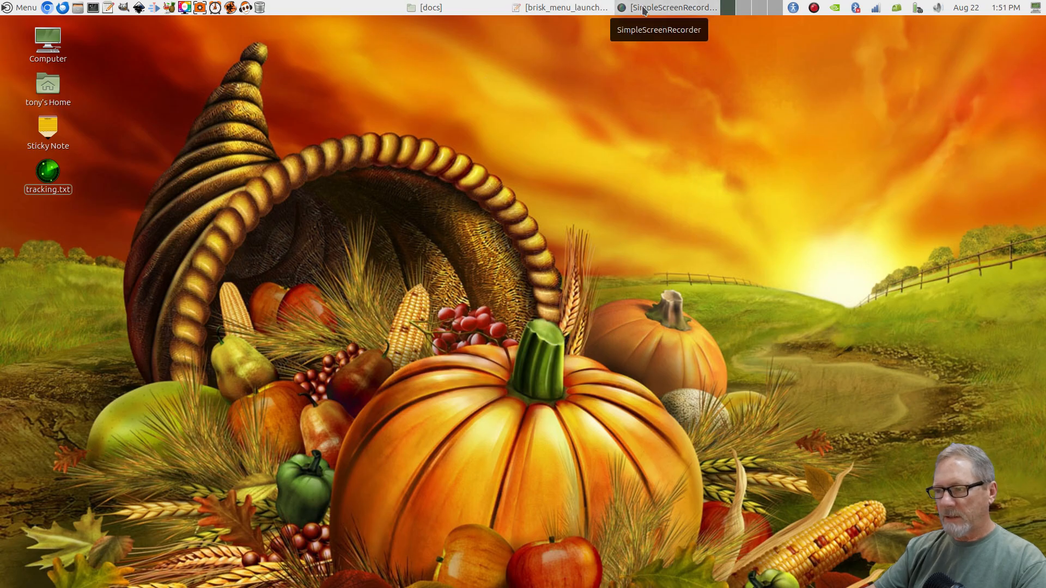
left_click(561, 7)
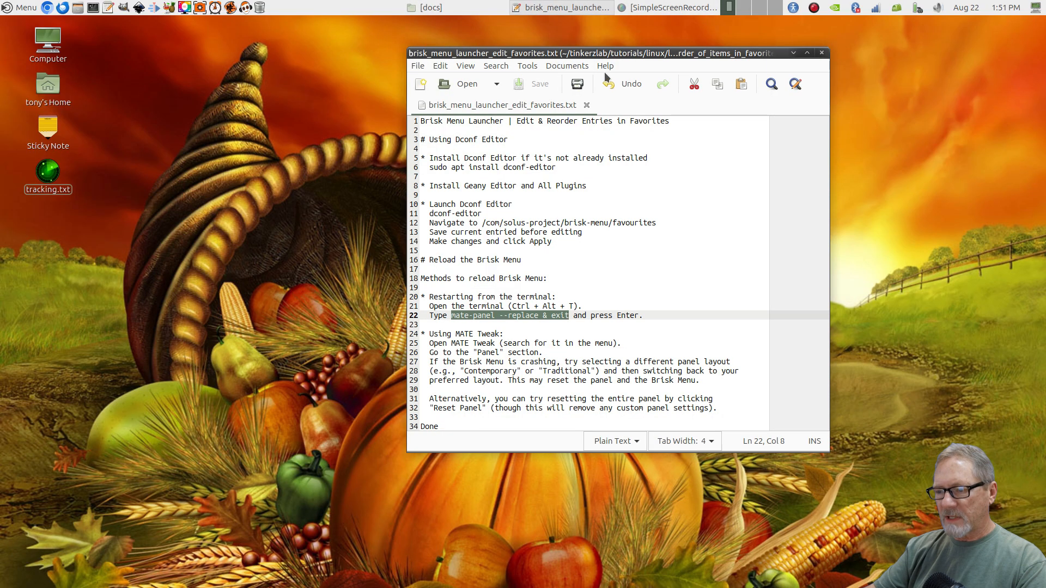
left_click(821, 53)
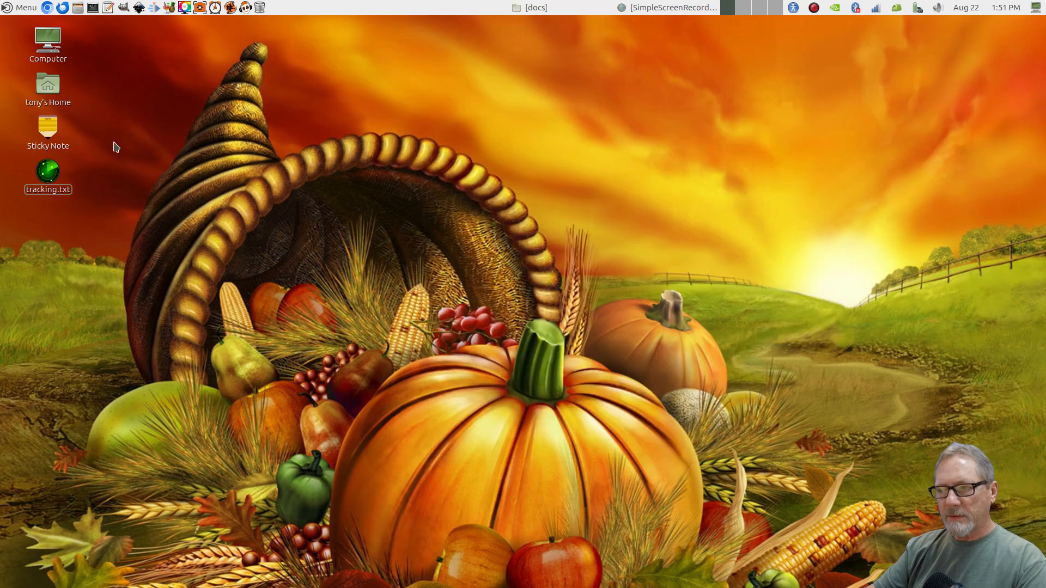
Reopen the Brisk Menu, review the whole Favourites list from first to last entry, and close the menu
left_click(11, 8)
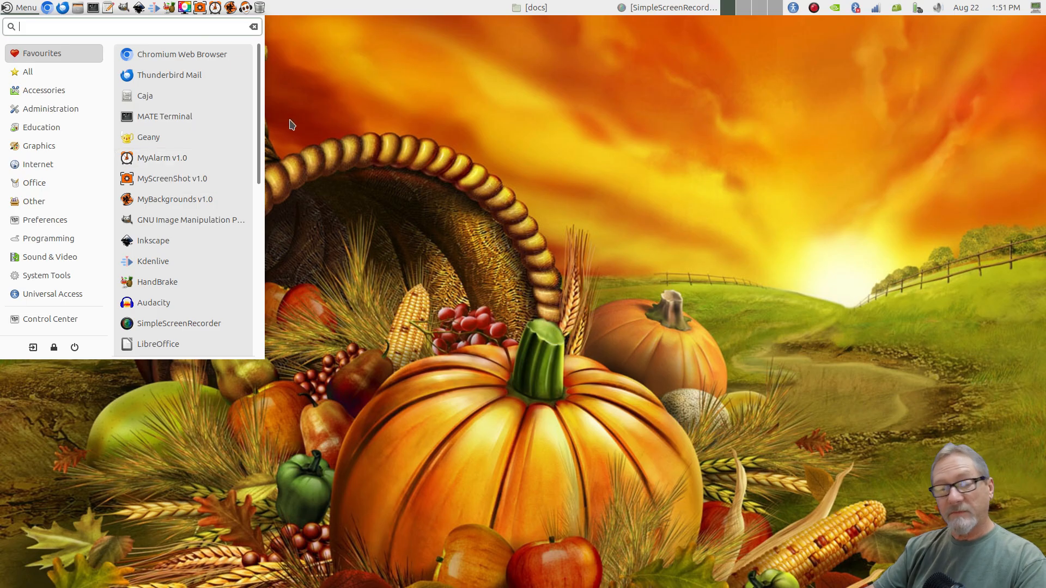
left_click_drag(256, 116, 265, 65)
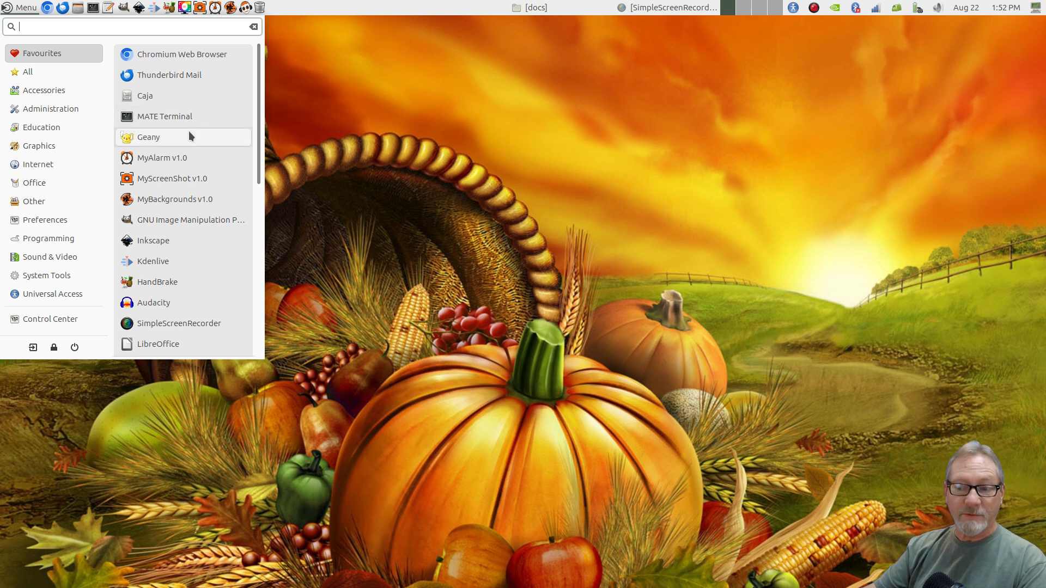
scroll(236, 217, "down", 10)
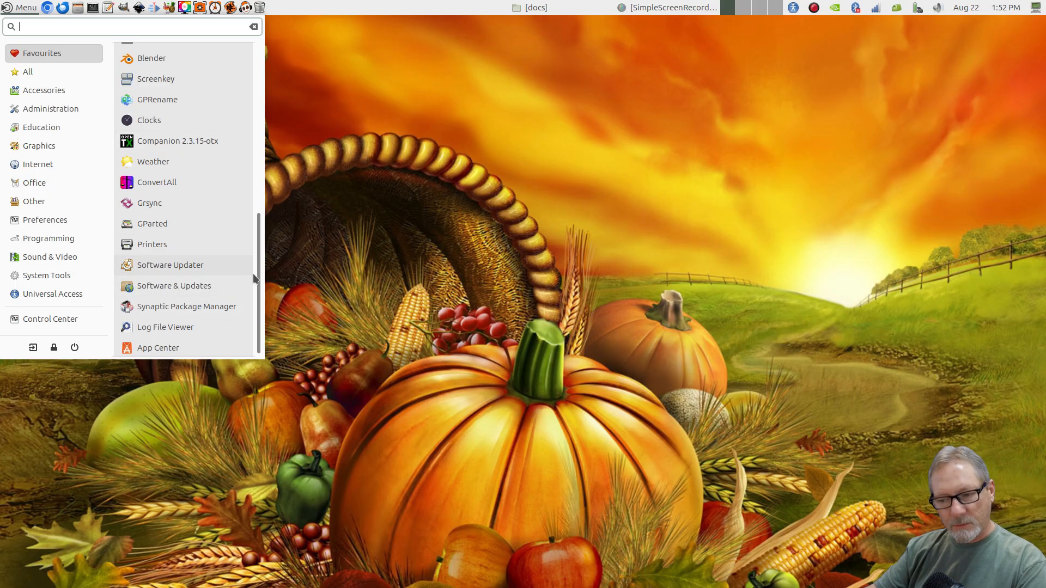
left_click_drag(254, 278, 247, 67)
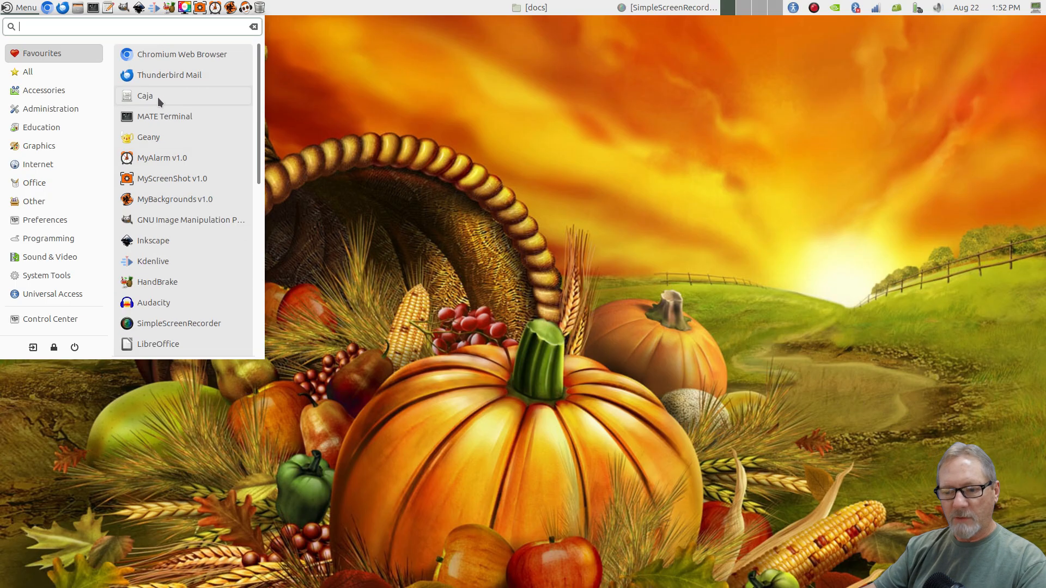
left_click(65, 92)
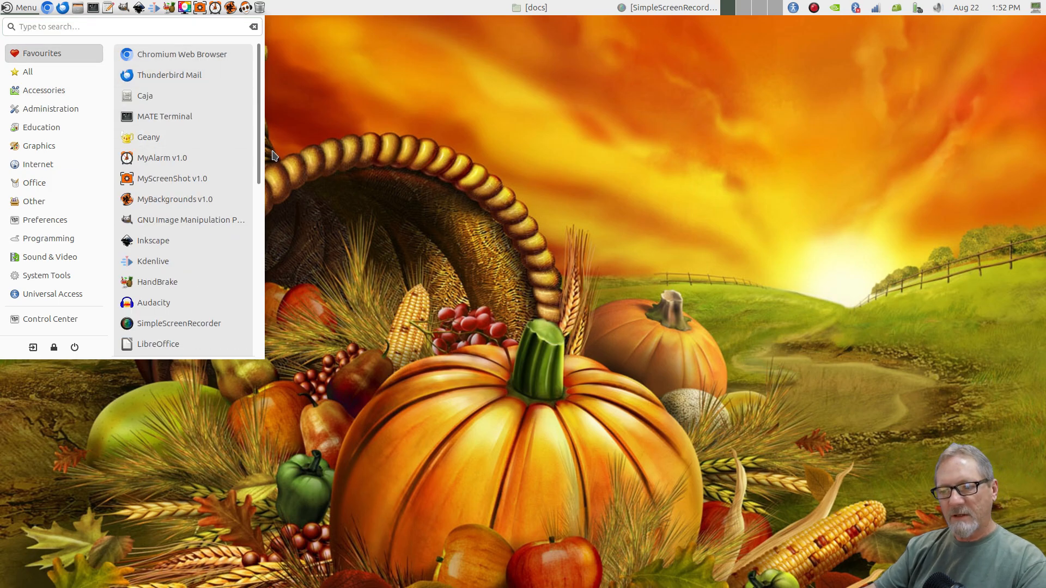
left_click_drag(265, 160, 290, 55)
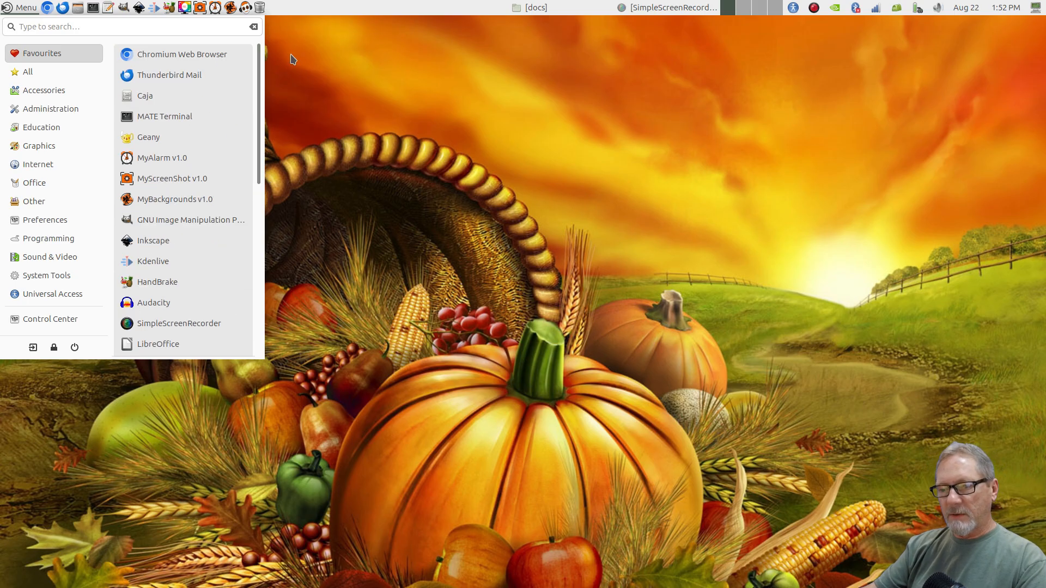
left_click(428, 150)
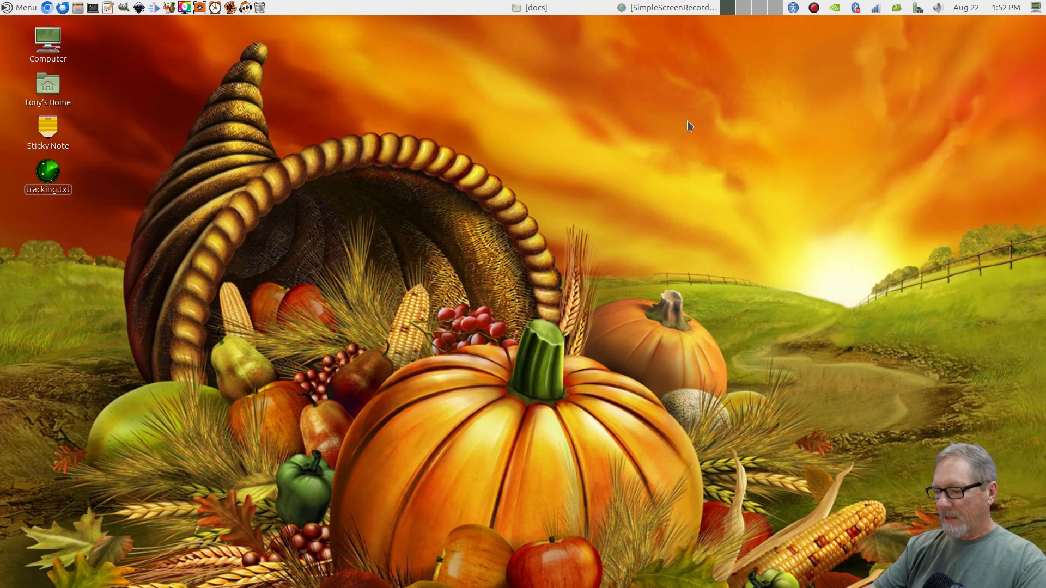